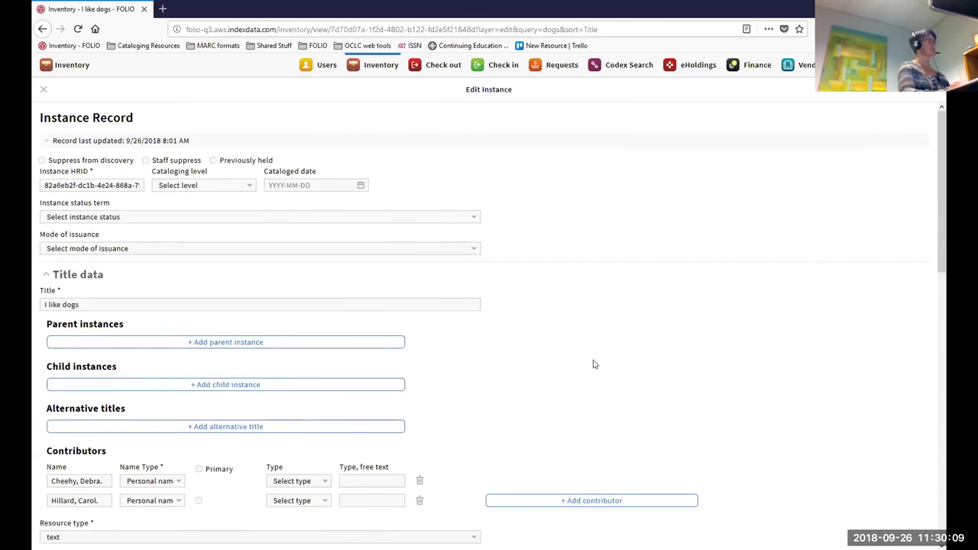
Step: Review the title, contributor, identifier and descriptive data fields in the edit form of the "I like dogs" instance
{"action": "scroll", "coordinate": [599, 353], "scroll_direction": "down", "scroll_amount": 4}
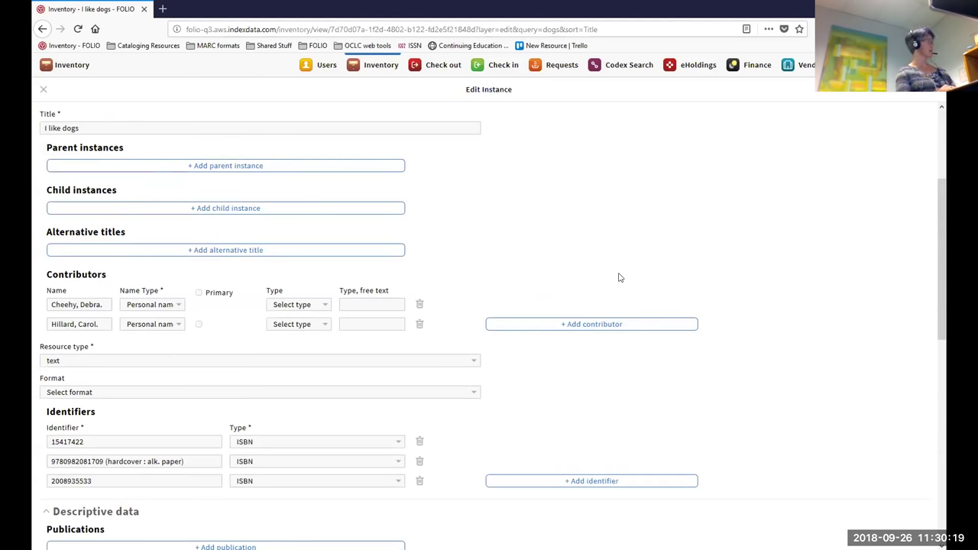
{"action": "scroll", "coordinate": [651, 281], "scroll_direction": "up", "scroll_amount": 2}
{"action": "scroll", "coordinate": [651, 283], "scroll_direction": "down", "scroll_amount": 5}
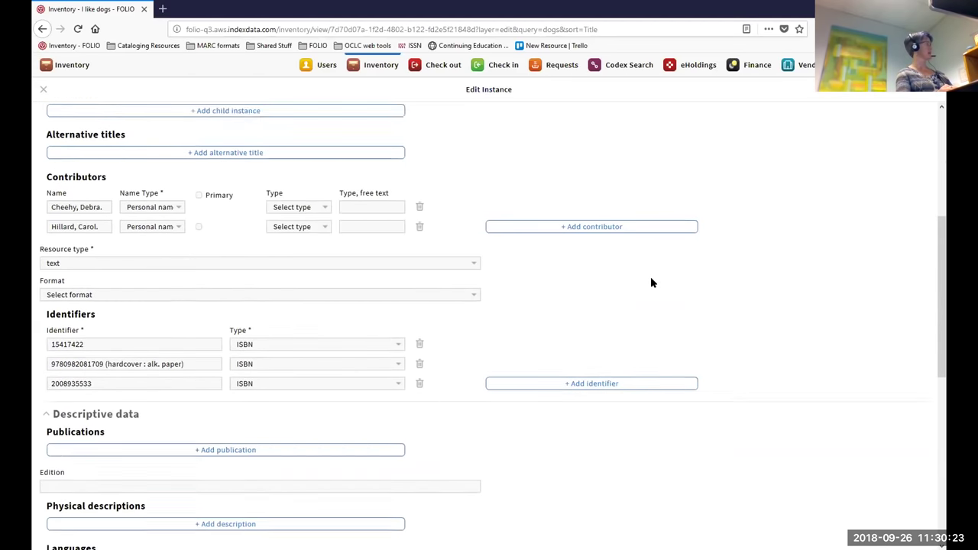
{"action": "scroll", "coordinate": [650, 279], "scroll_direction": "up", "scroll_amount": 2}
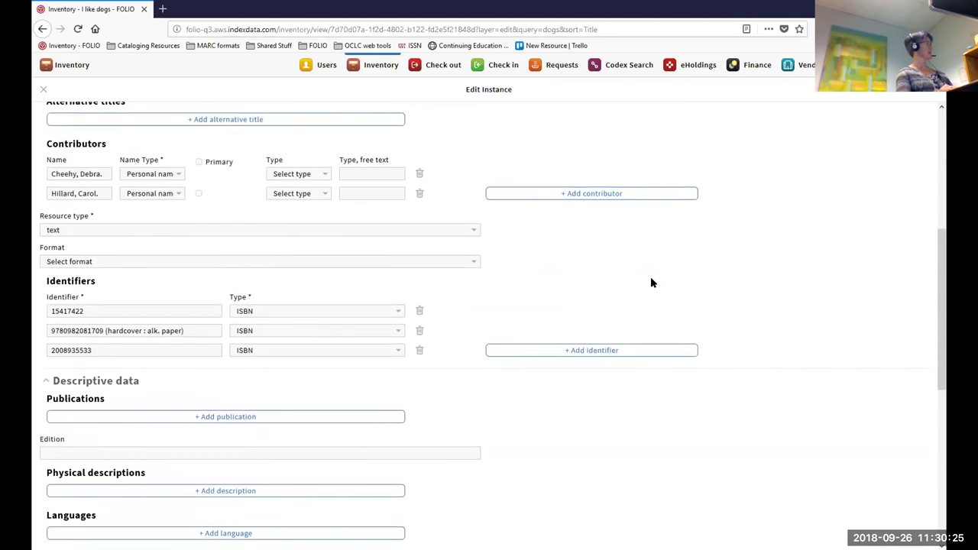
{"action": "scroll", "coordinate": [650, 280], "scroll_direction": "down", "scroll_amount": 4}
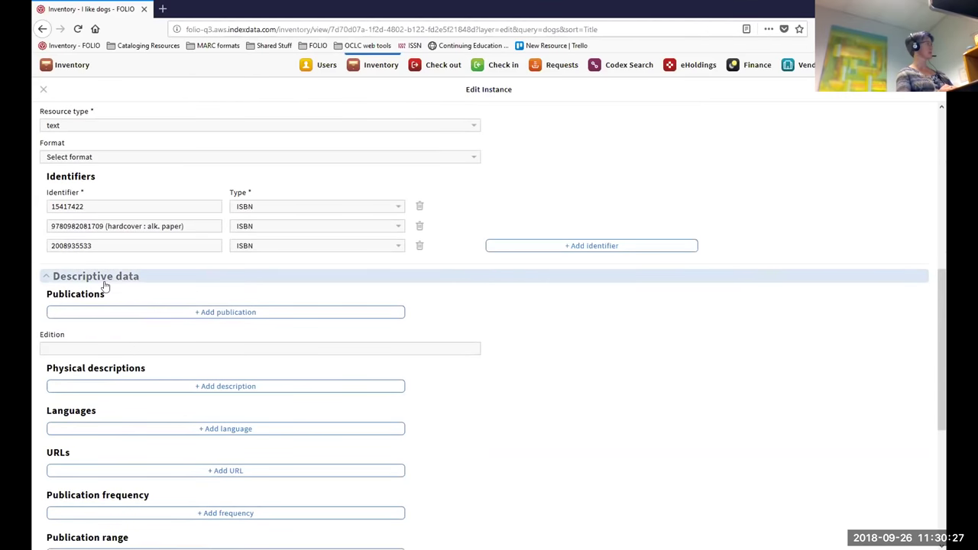
{"action": "scroll", "coordinate": [520, 351], "scroll_direction": "up", "scroll_amount": 4}
{"action": "scroll", "coordinate": [353, 236], "scroll_direction": "up", "scroll_amount": 4}
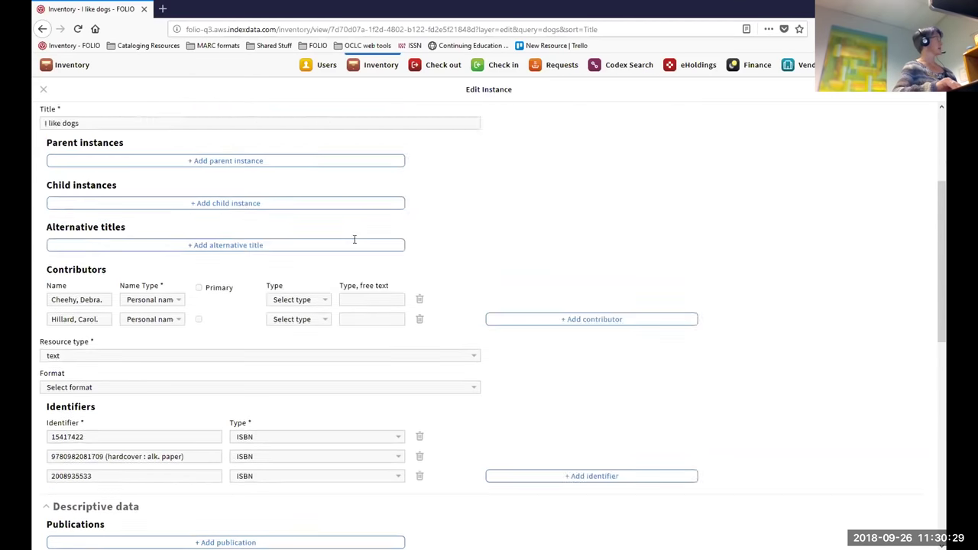
Step: Try collapsing and expanding the Title data, Descriptive data and Content data sections, and close the instance's edit form
{"action": "left_click", "coordinate": [83, 218]}
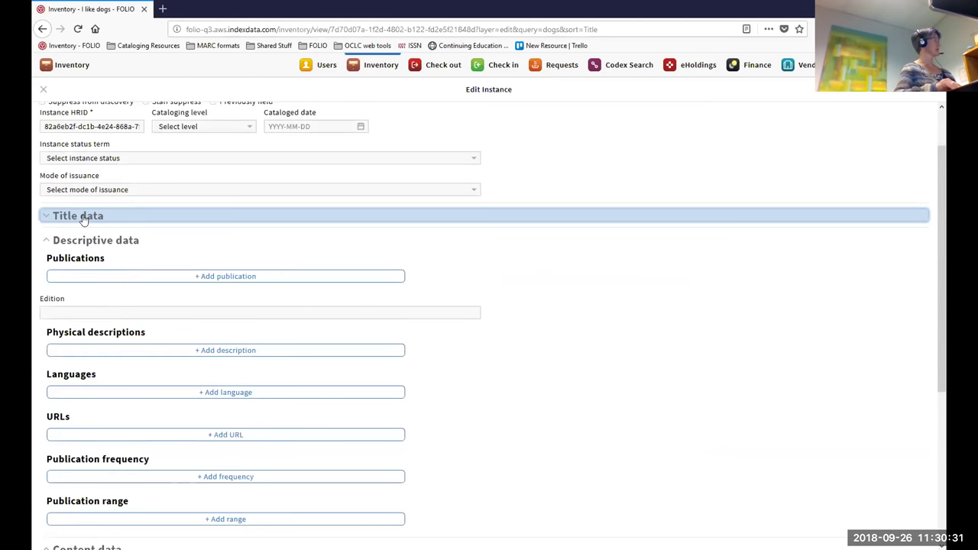
{"action": "left_click", "coordinate": [83, 218]}
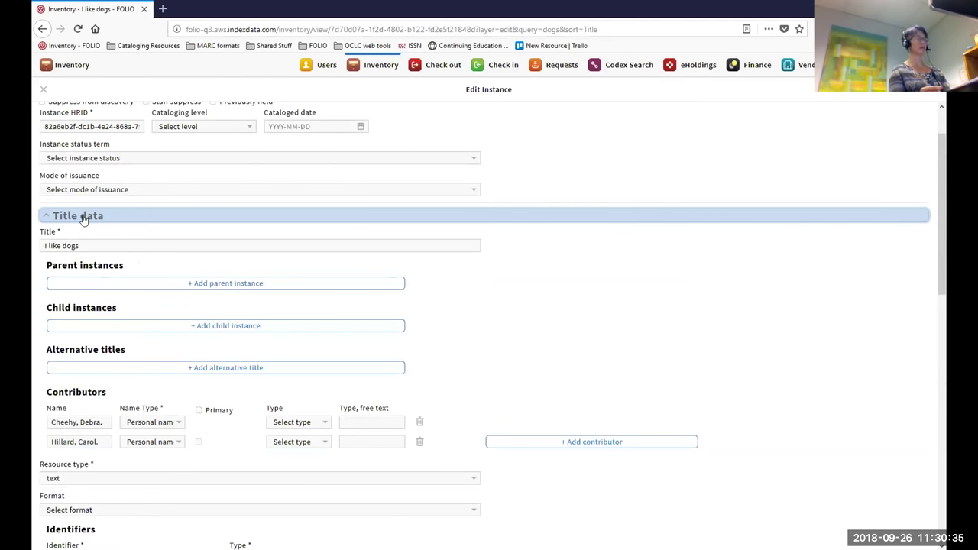
{"action": "left_click", "coordinate": [84, 218]}
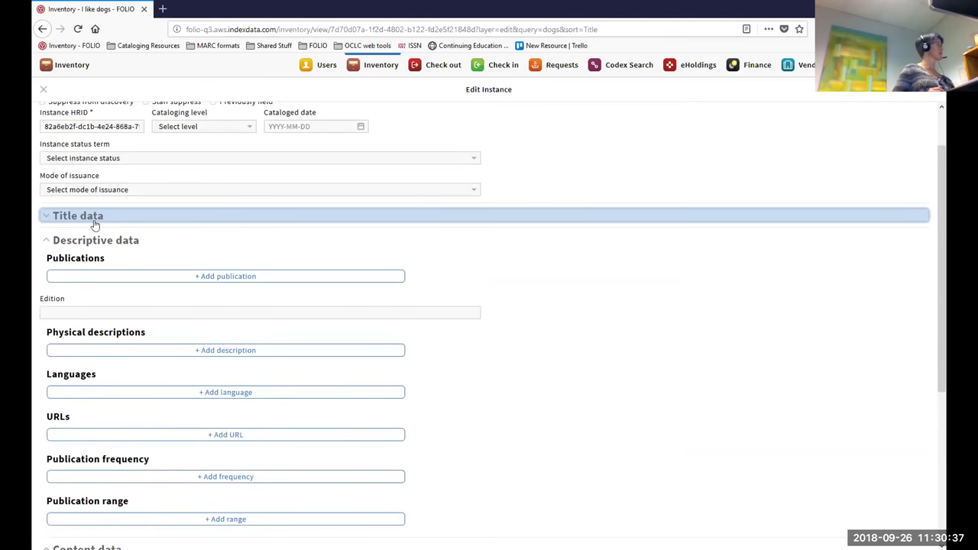
{"action": "left_click", "coordinate": [382, 243]}
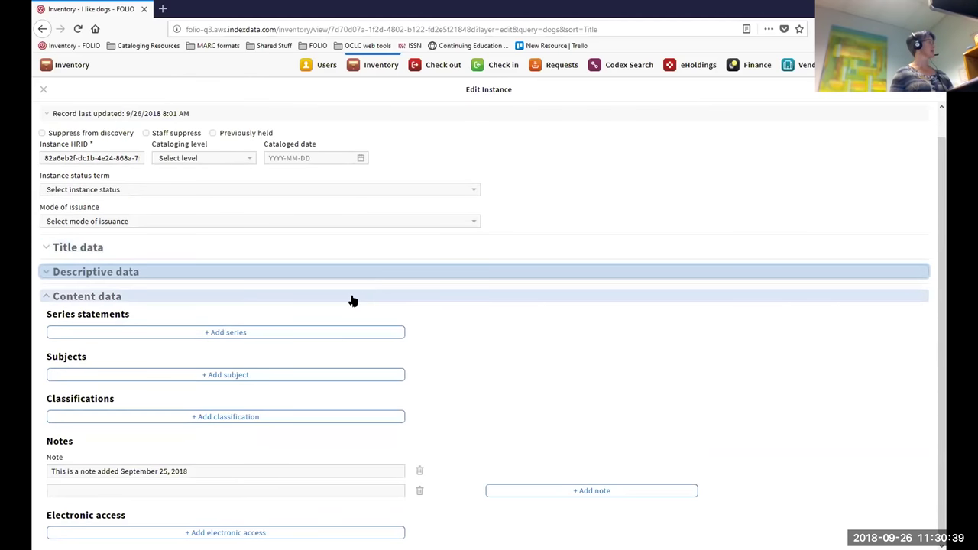
{"action": "left_click", "coordinate": [95, 297]}
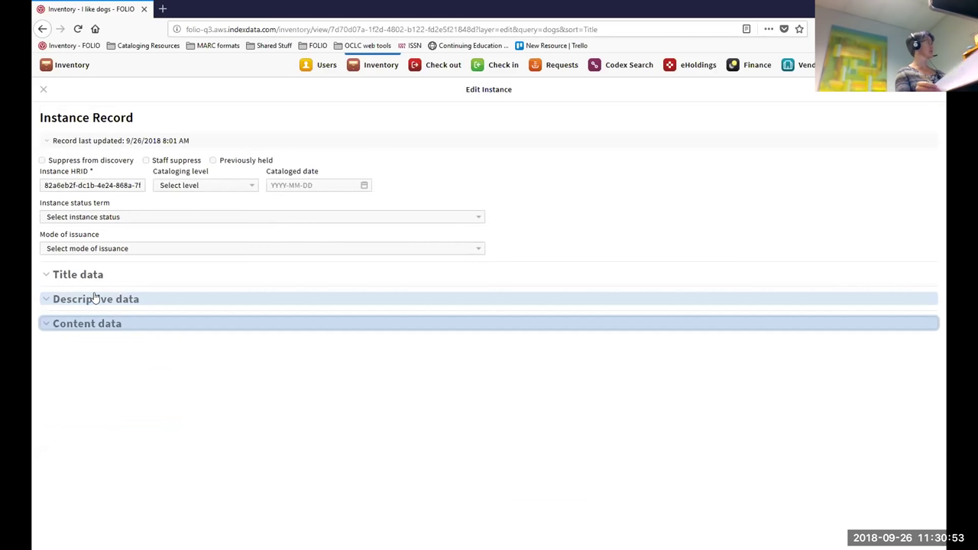
{"action": "left_click", "coordinate": [64, 323]}
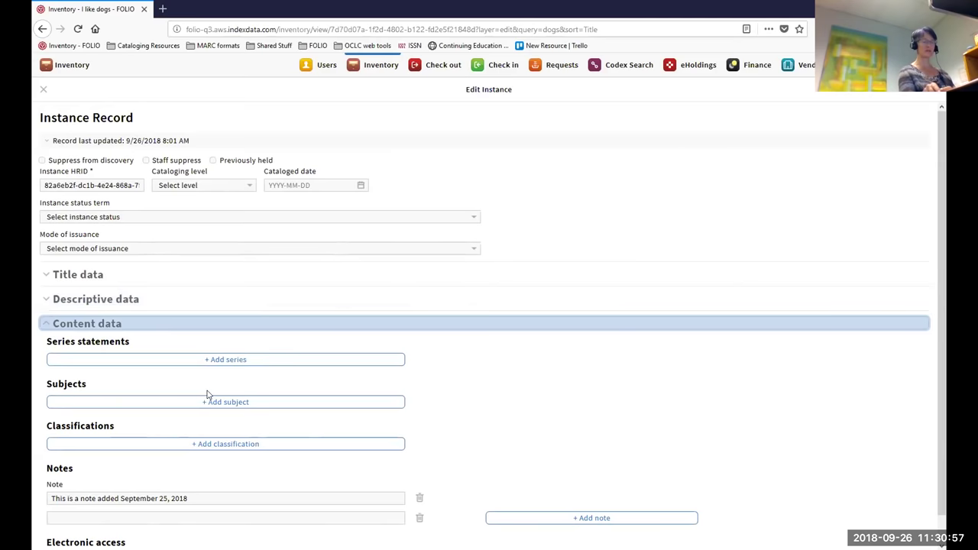
{"action": "left_click", "coordinate": [43, 91]}
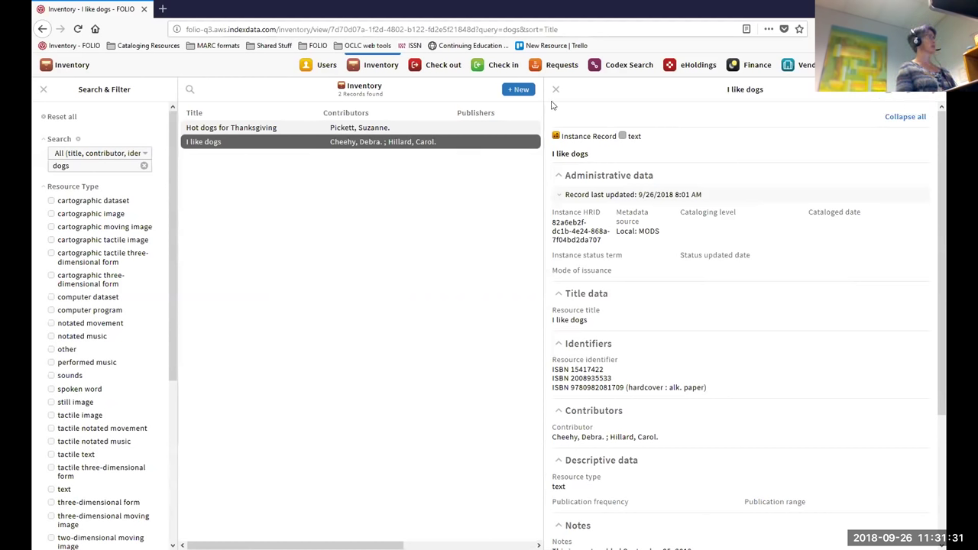
Step: Start a new instance record and set its mode of issuance to Monograph
{"action": "left_click", "coordinate": [516, 92]}
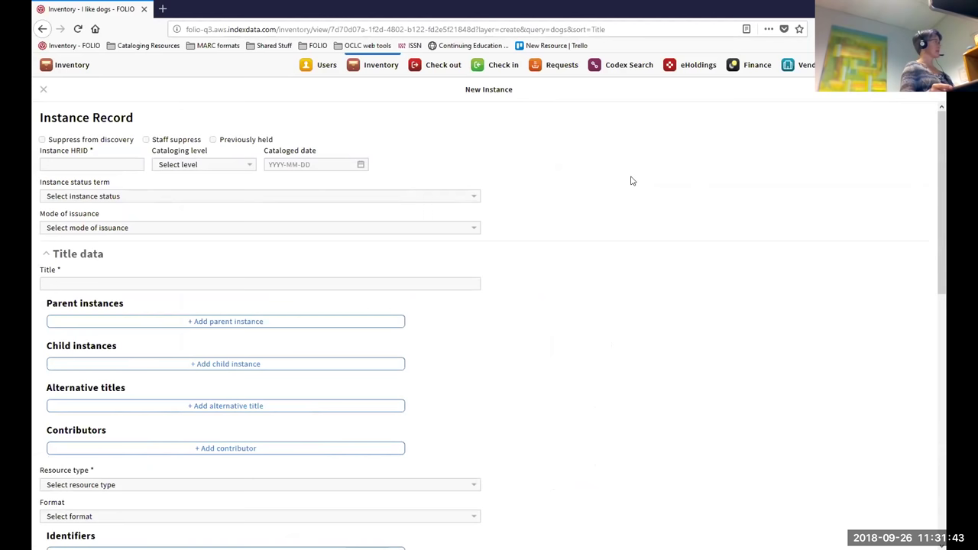
{"action": "left_click", "coordinate": [454, 229]}
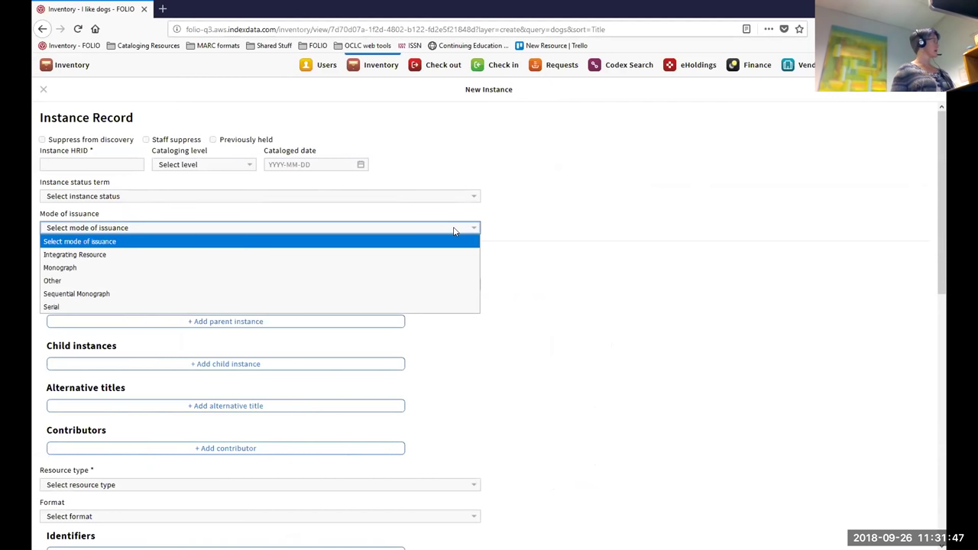
{"action": "left_click", "coordinate": [396, 268]}
{"action": "scroll", "coordinate": [619, 232], "scroll_direction": "down", "scroll_amount": 3}
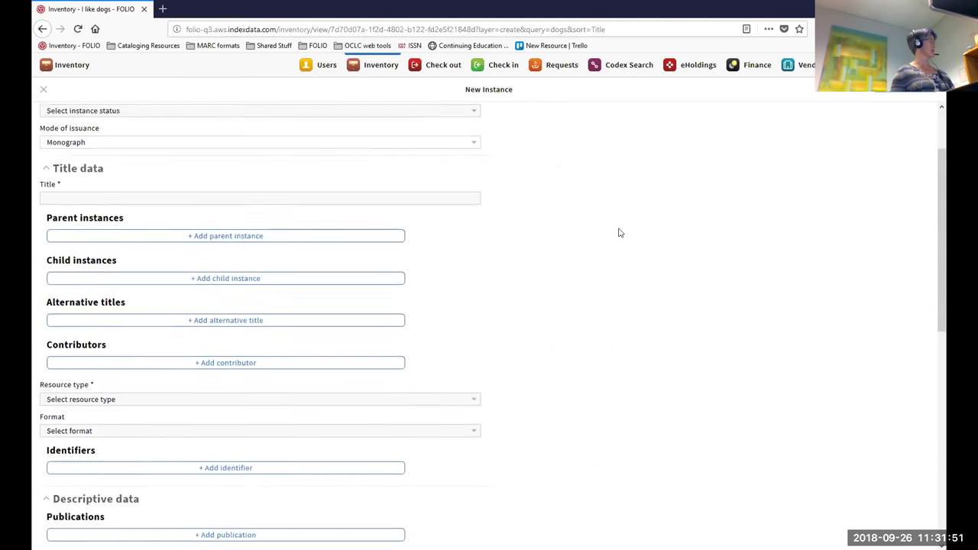
Step: Set the new instance's resource type to cartographic image and its format to unmediated -- sheet
{"action": "left_click", "coordinate": [432, 252]}
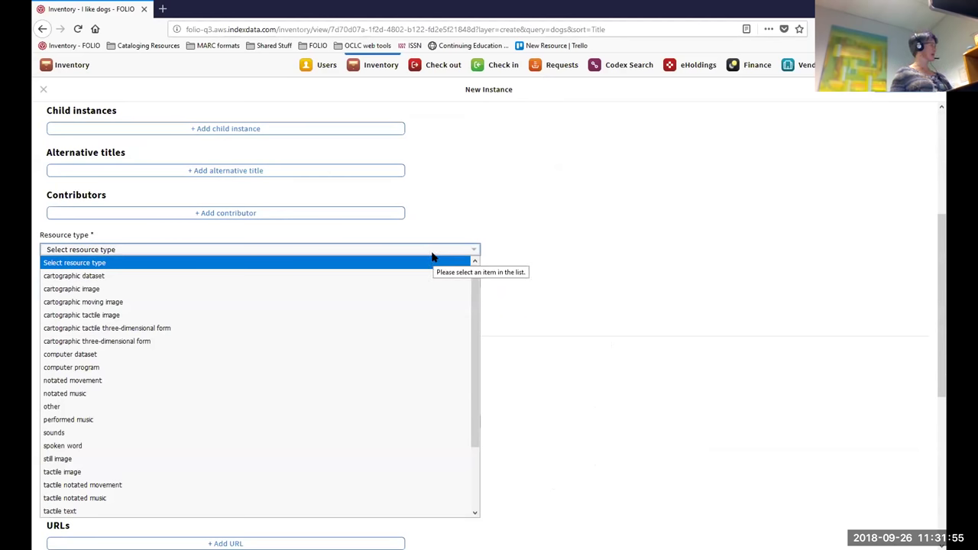
{"action": "left_click", "coordinate": [393, 289]}
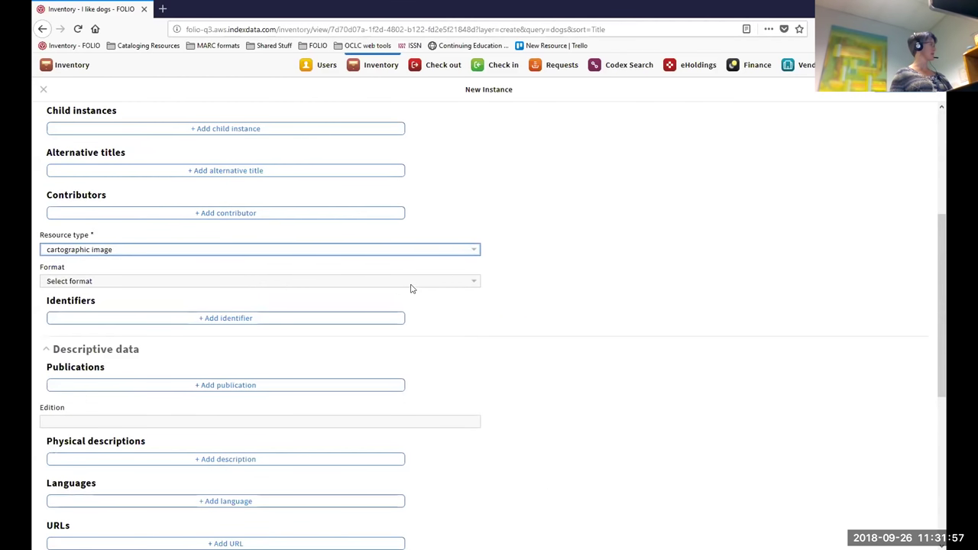
{"action": "left_click", "coordinate": [393, 287]}
{"action": "left_click_drag", "start_coordinate": [475, 321], "coordinate": [475, 485]}
{"action": "left_click", "coordinate": [176, 453]}
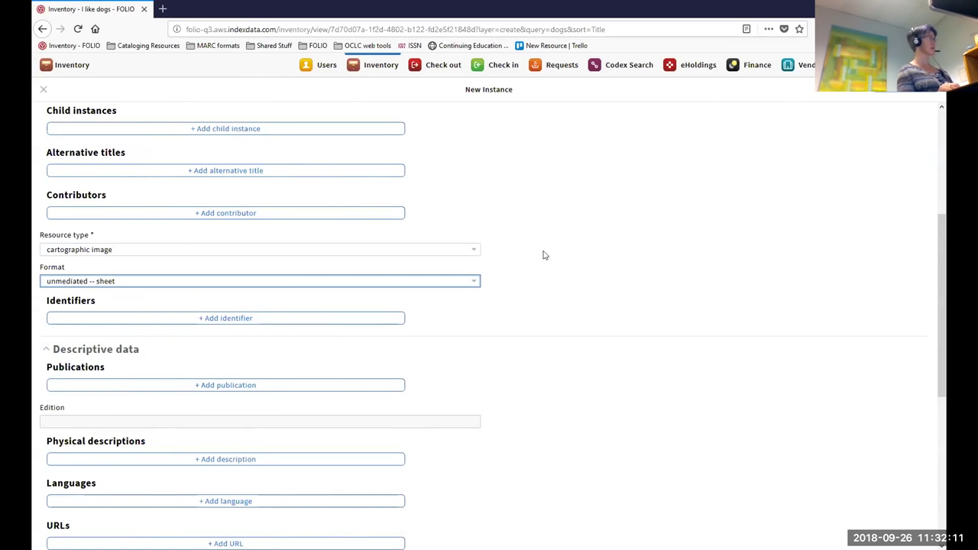
Step: Close the new instance form without saving its changes
{"action": "scroll", "coordinate": [543, 254], "scroll_direction": "up", "scroll_amount": 2}
{"action": "scroll", "coordinate": [543, 255], "scroll_direction": "up", "scroll_amount": 3}
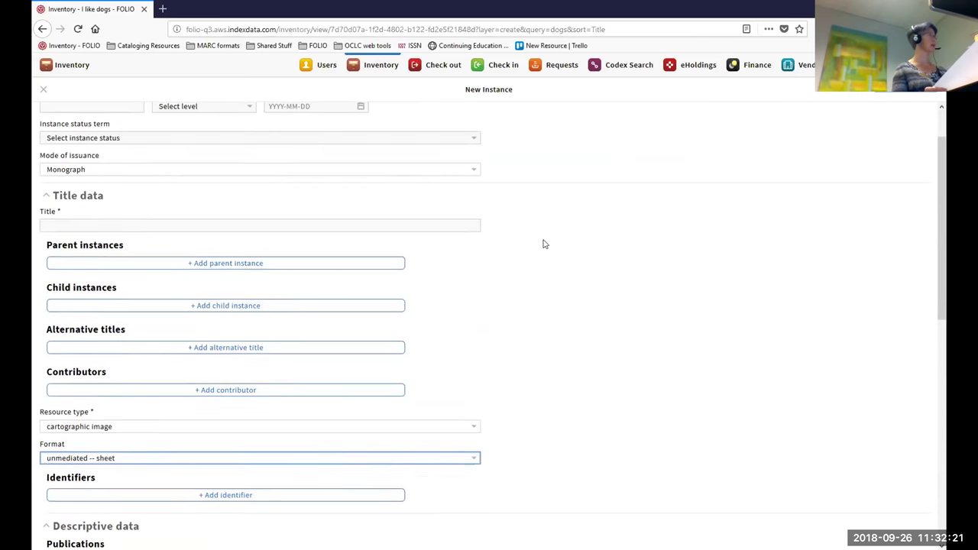
{"action": "scroll", "coordinate": [545, 244], "scroll_direction": "up", "scroll_amount": 2}
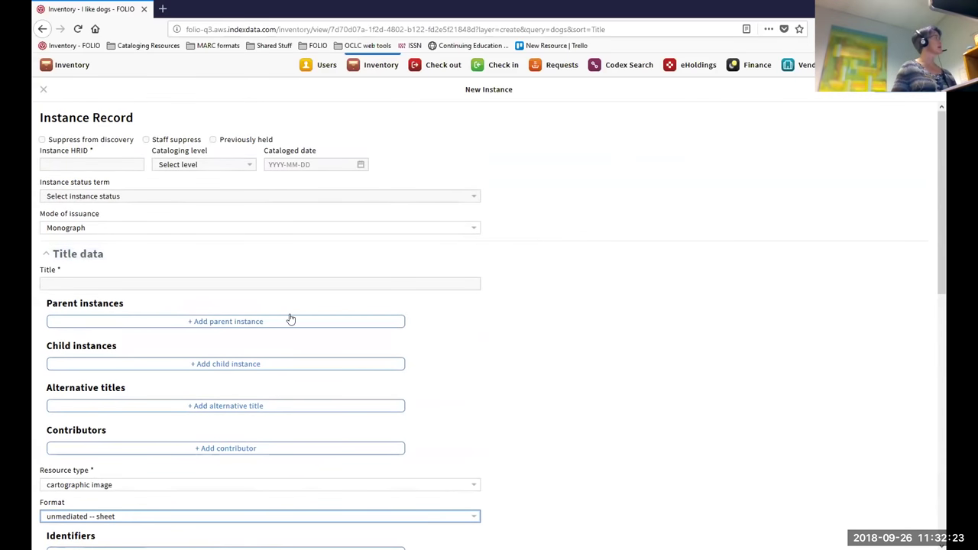
{"action": "left_click", "coordinate": [41, 93]}
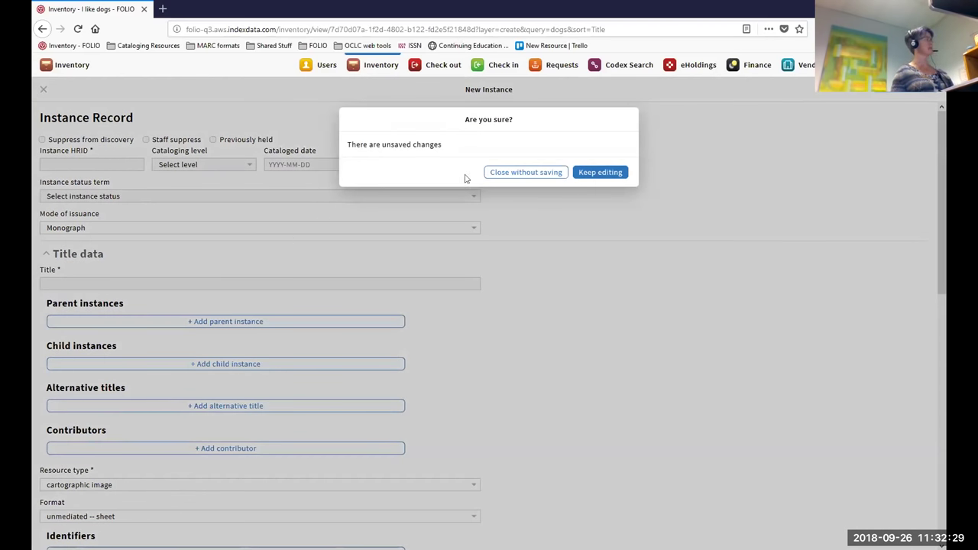
{"action": "left_click", "coordinate": [512, 174]}
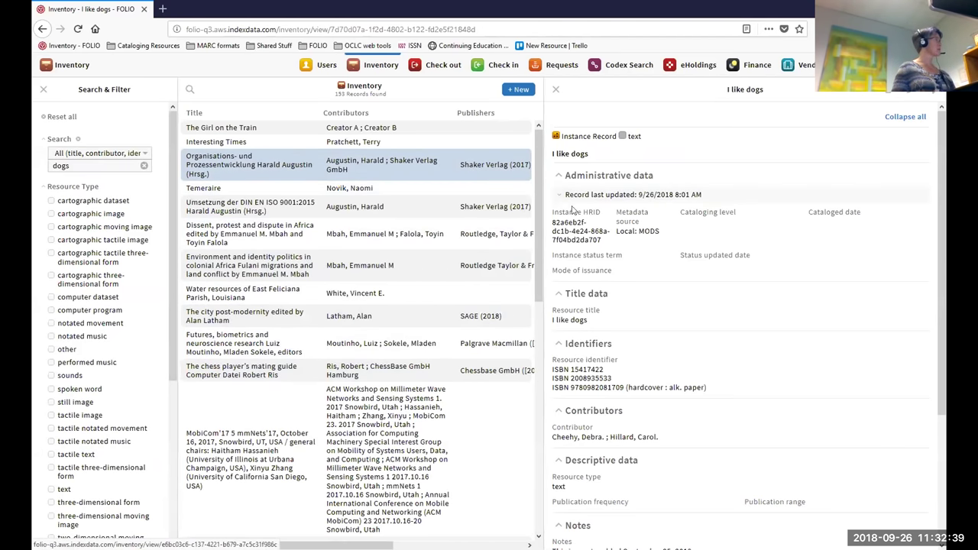
Step: Search the inventory for "concrete abst" and open the Concrete abstracts II record
{"action": "left_click", "coordinate": [104, 164]}
{"action": "key", "text": "BackSpace"}
{"action": "key", "text": "BackSpace"}
{"action": "key", "text": "BackSpace"}
{"action": "key", "text": "BackSpace"}
{"action": "type", "text": "concrete a"}
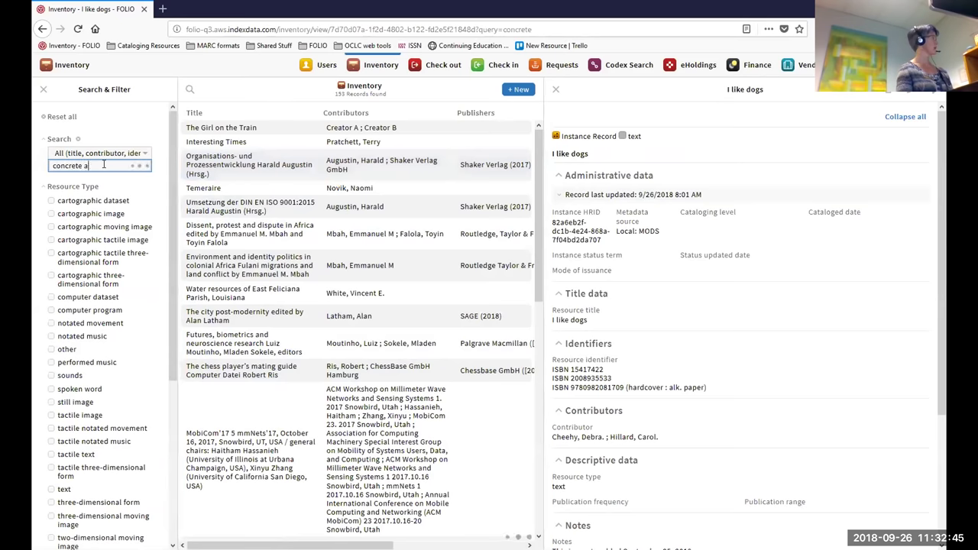
{"action": "type", "text": "bst"}
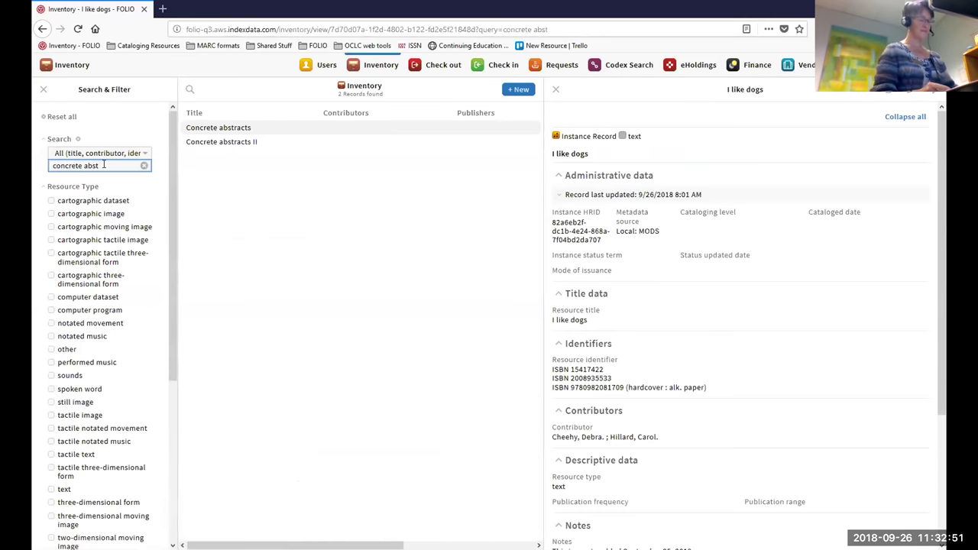
{"action": "left_click", "coordinate": [256, 144]}
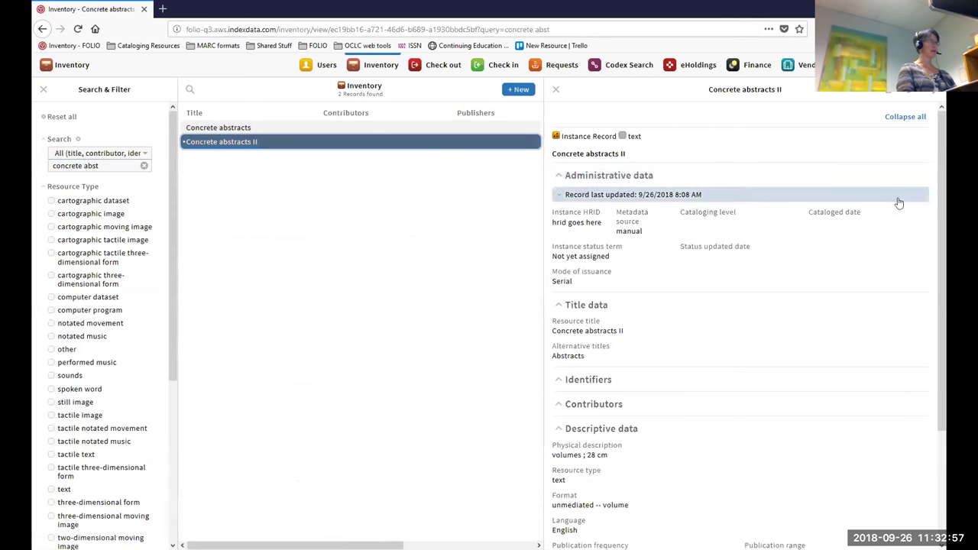
Step: Add a holdings record to Concrete abstracts II with Popular Reading Collection (KU/CC/DI/P) as its permanent location
{"action": "scroll", "coordinate": [837, 390], "scroll_direction": "down", "scroll_amount": 1}
{"action": "scroll", "coordinate": [833, 390], "scroll_direction": "down", "scroll_amount": 5}
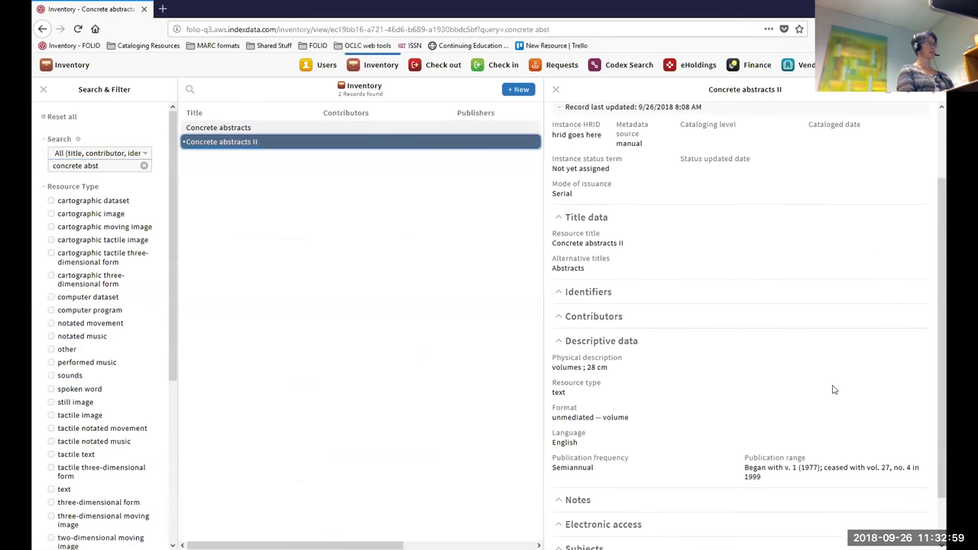
{"action": "scroll", "coordinate": [814, 460], "scroll_direction": "down", "scroll_amount": 1}
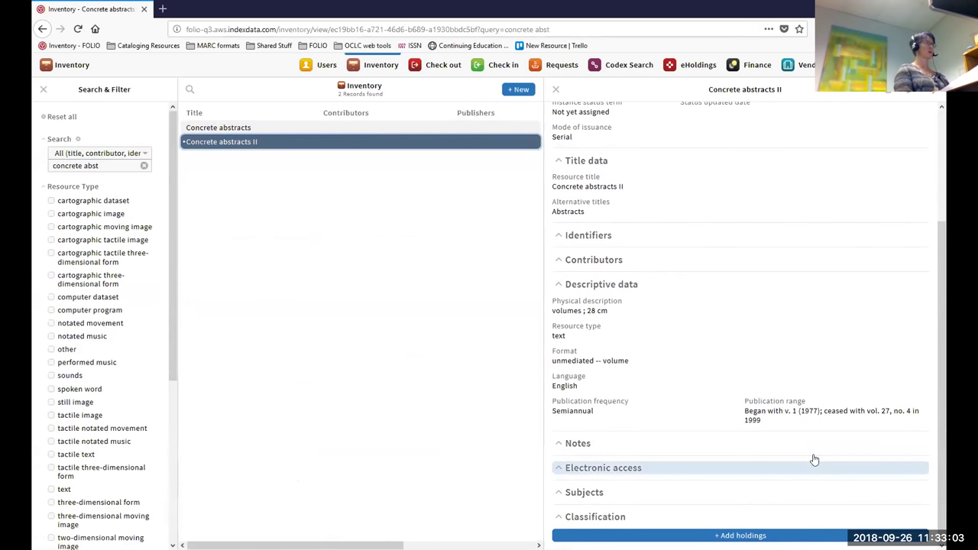
{"action": "scroll", "coordinate": [814, 412], "scroll_direction": "up", "scroll_amount": 6}
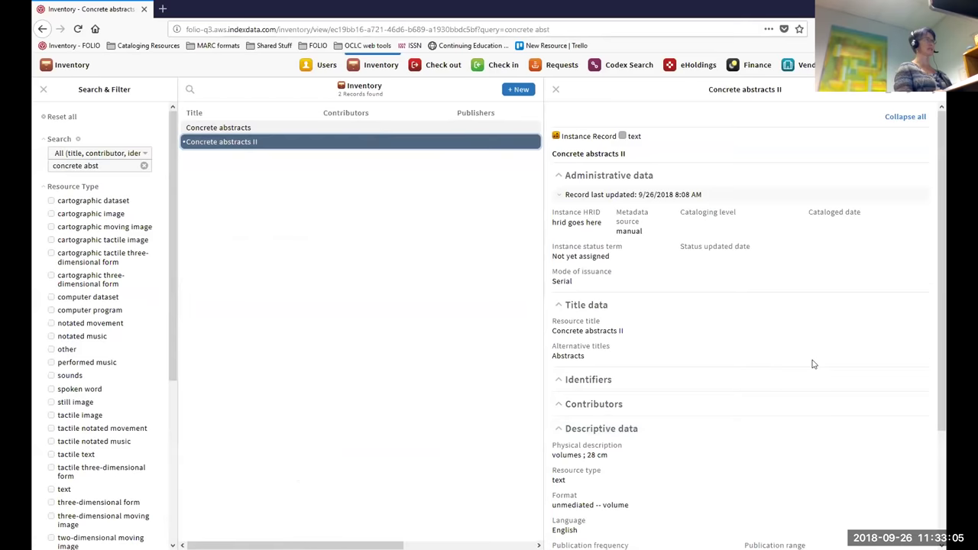
{"action": "scroll", "coordinate": [814, 365], "scroll_direction": "down", "scroll_amount": 6}
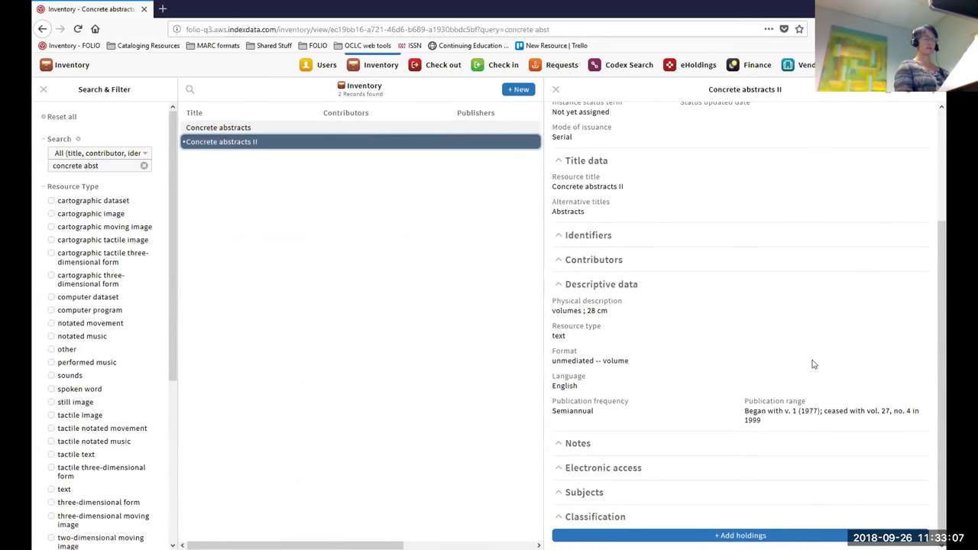
{"action": "left_click", "coordinate": [752, 536]}
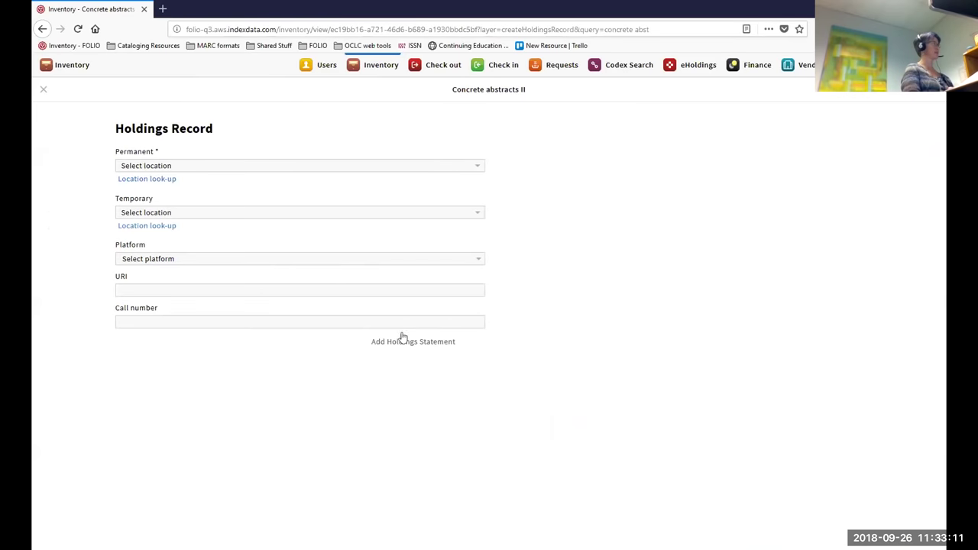
{"action": "left_click", "coordinate": [258, 166]}
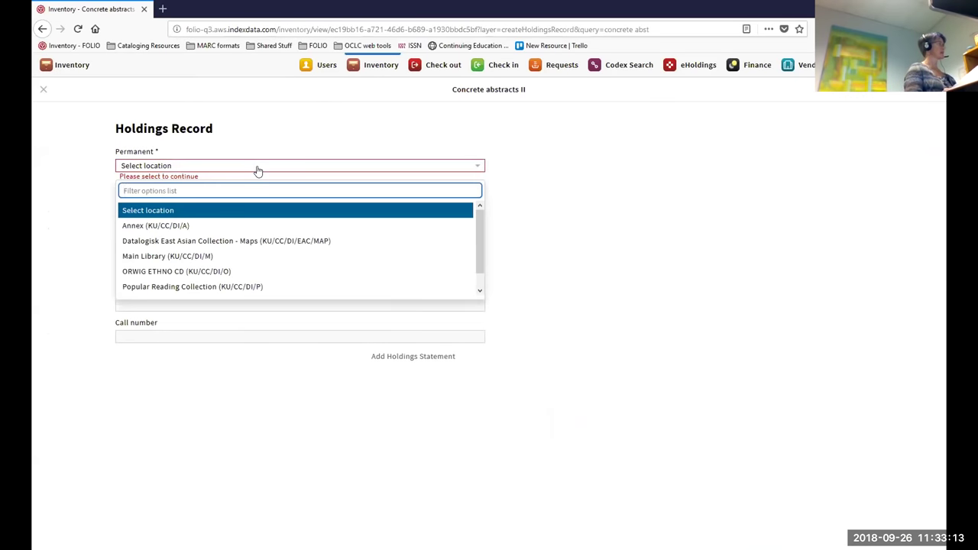
{"action": "left_click", "coordinate": [258, 288]}
{"action": "left_click", "coordinate": [245, 214]}
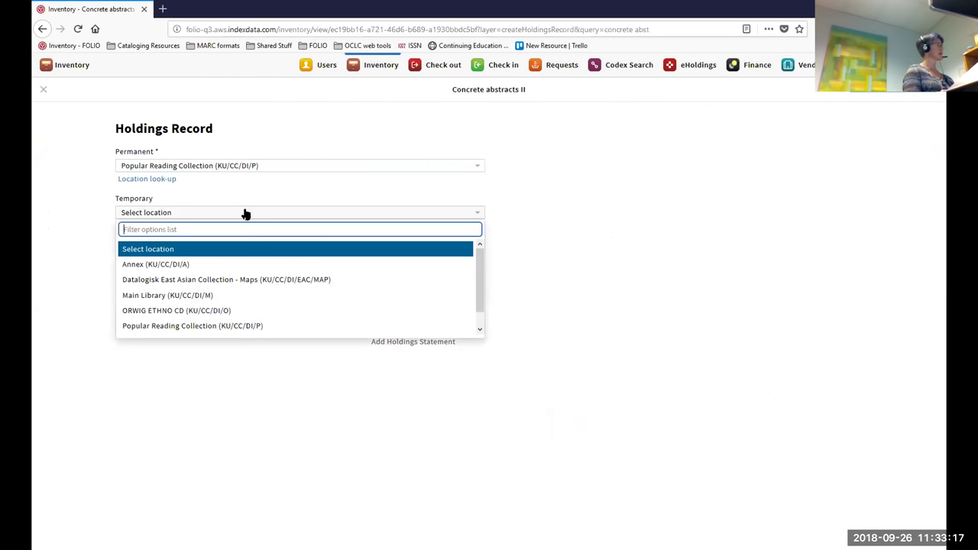
{"action": "left_click", "coordinate": [246, 214]}
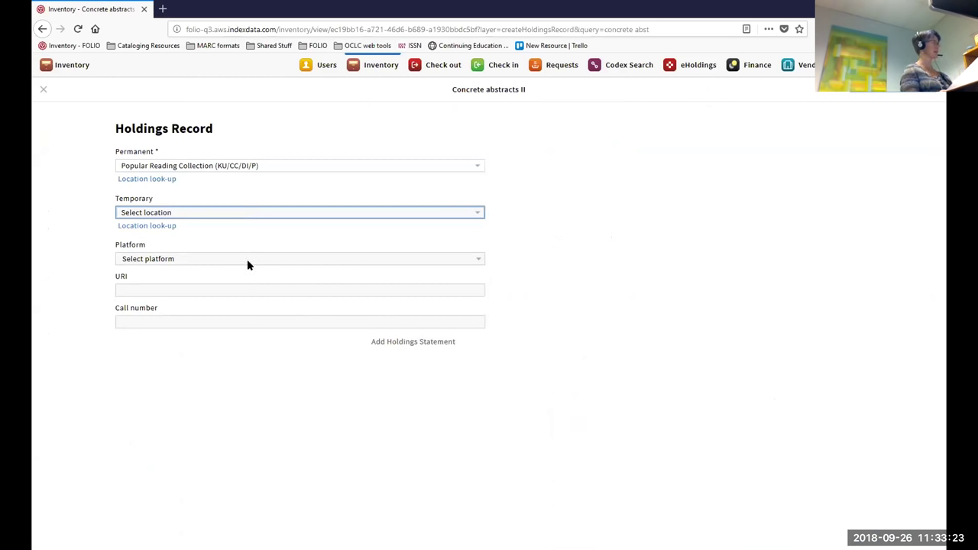
Step: Set the new holdings record's call number to TP1 C65
{"action": "left_click", "coordinate": [255, 321]}
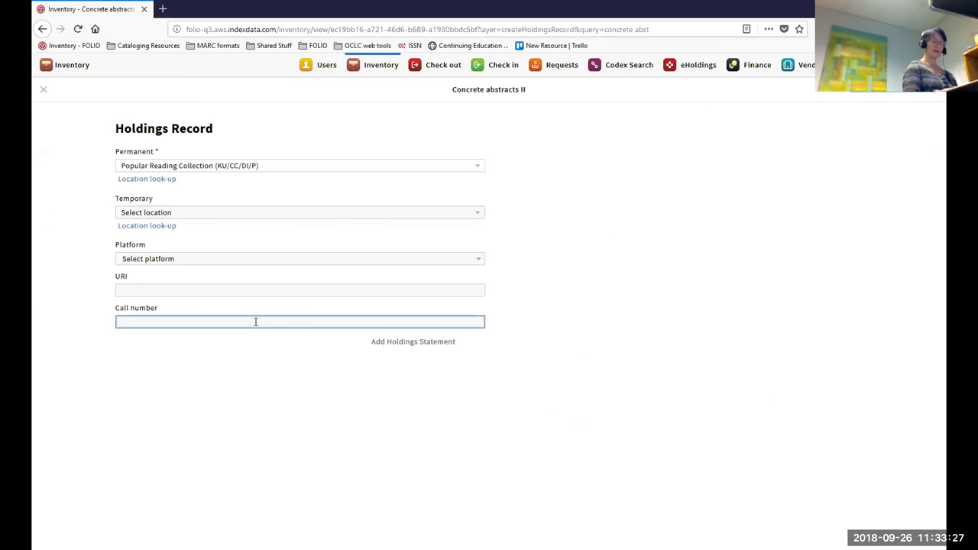
{"action": "type", "text": "TP"}
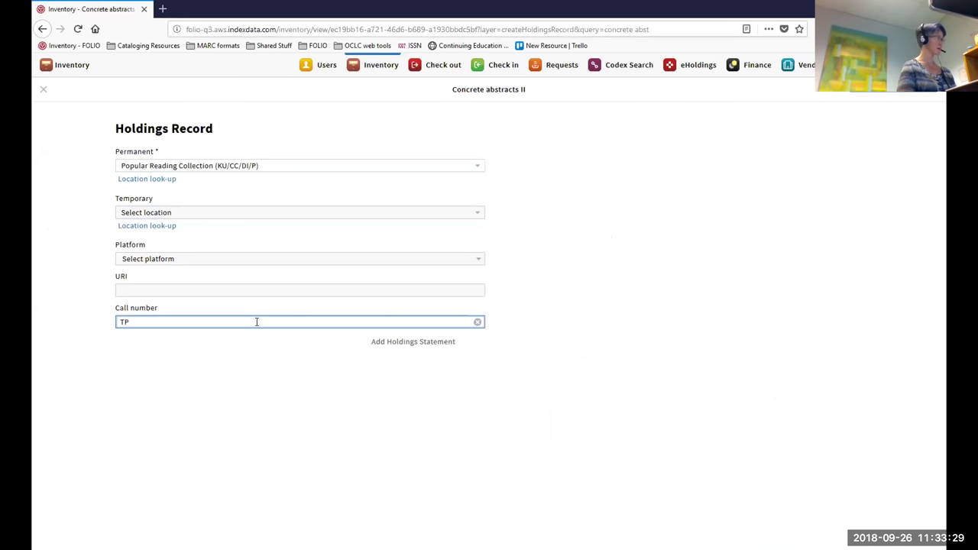
{"action": "type", "text": "1 C65"}
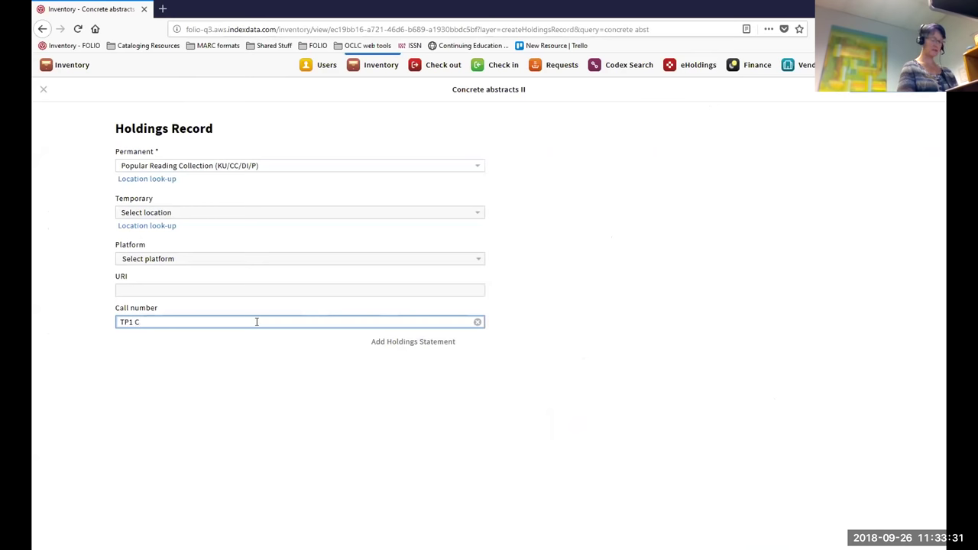
Step: Add the holdings statement "v.1 (1977)-v.27 (1999)" and save the holdings record
{"action": "left_click", "coordinate": [378, 342]}
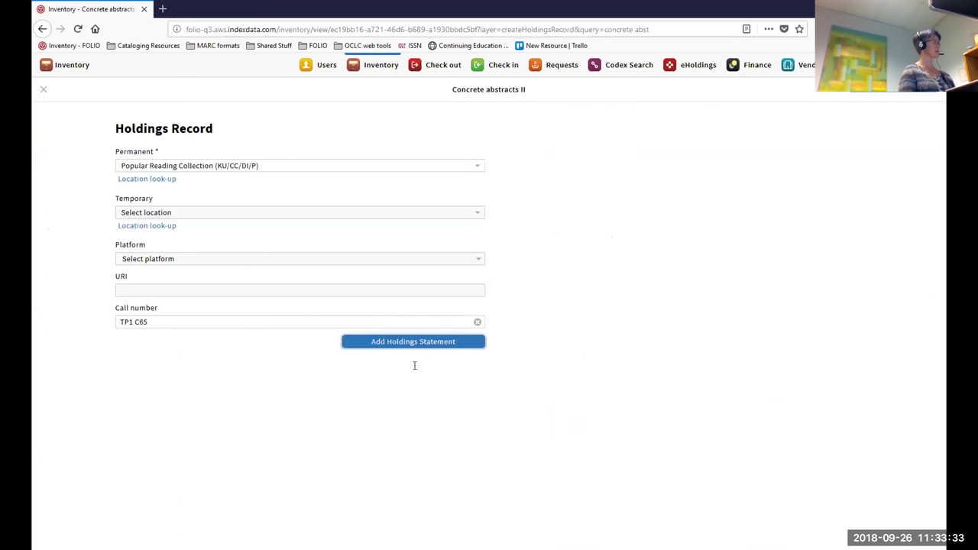
{"action": "left_click", "coordinate": [329, 374]}
{"action": "type", "text": "v.1"}
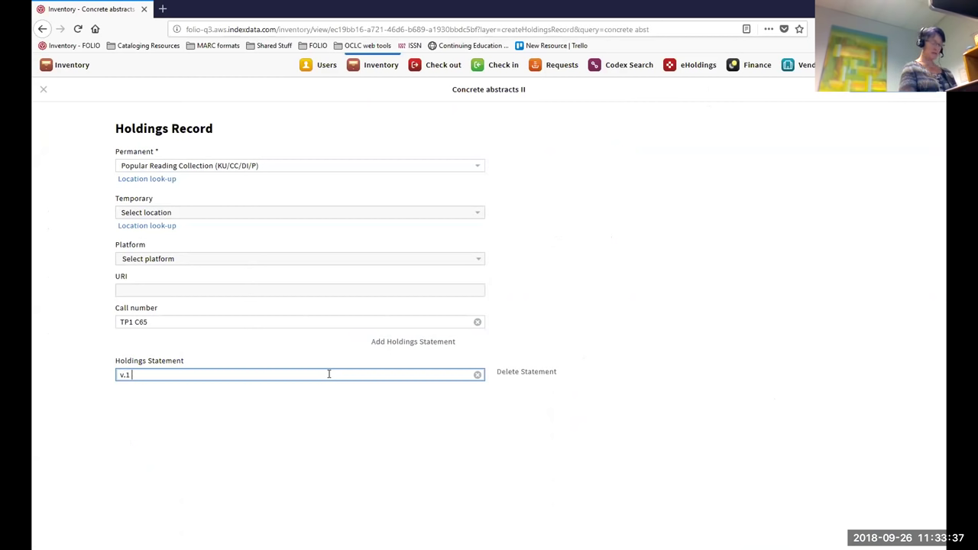
{"action": "type", "text": " (19"}
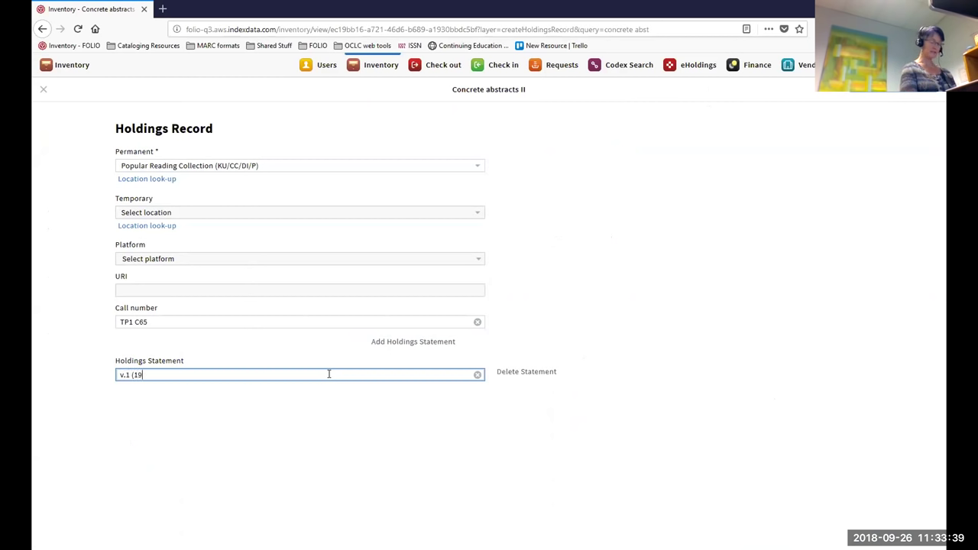
{"action": "type", "text": "77)-v.27"}
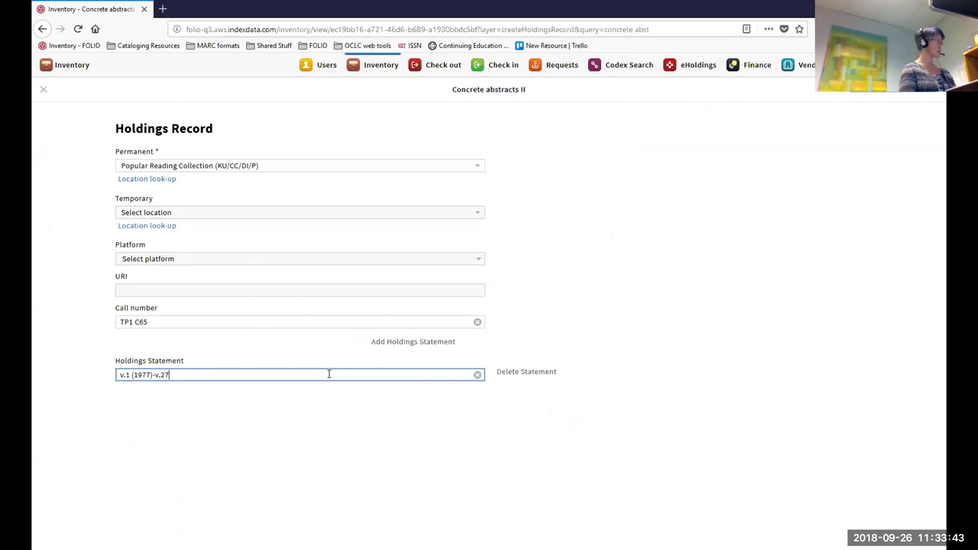
{"action": "type", "text": " ("}
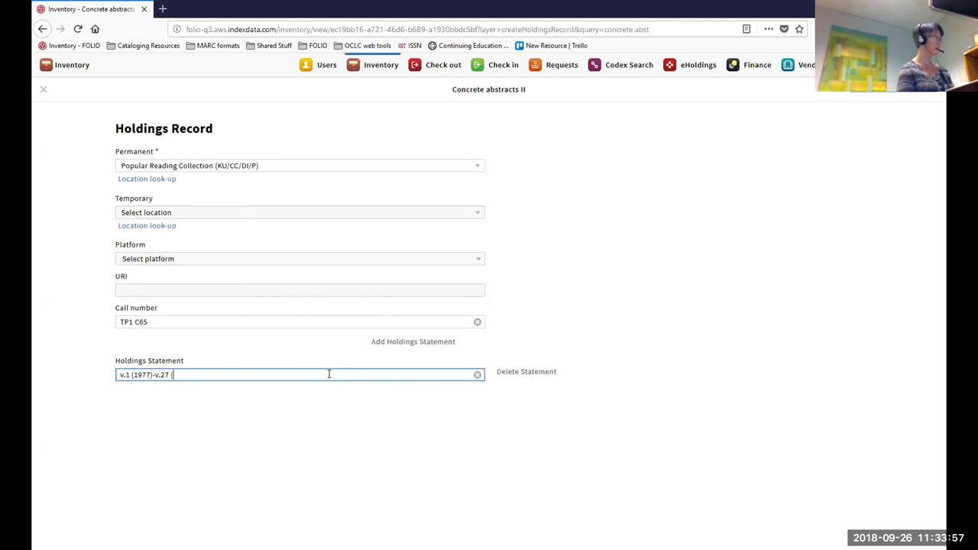
{"action": "type", "text": "199)"}
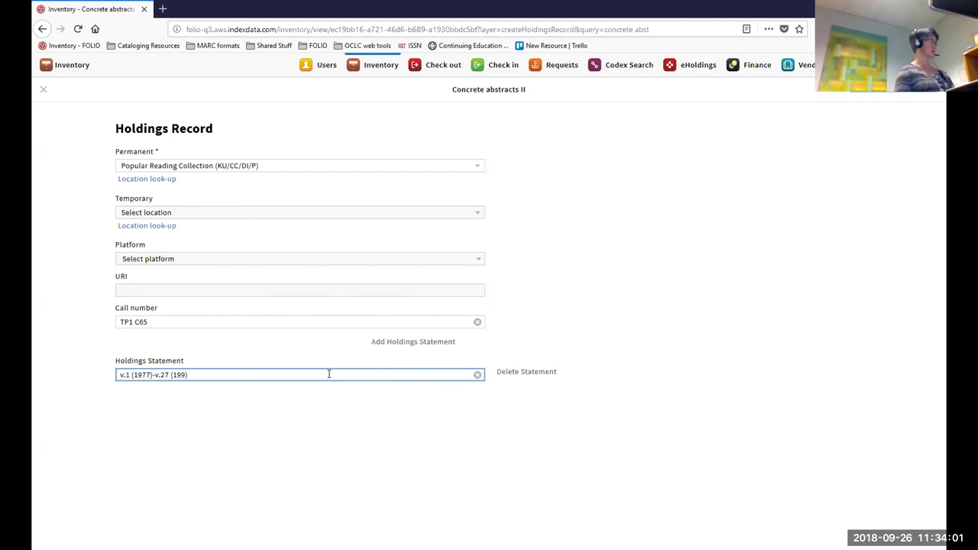
{"action": "type", "text": ")"}
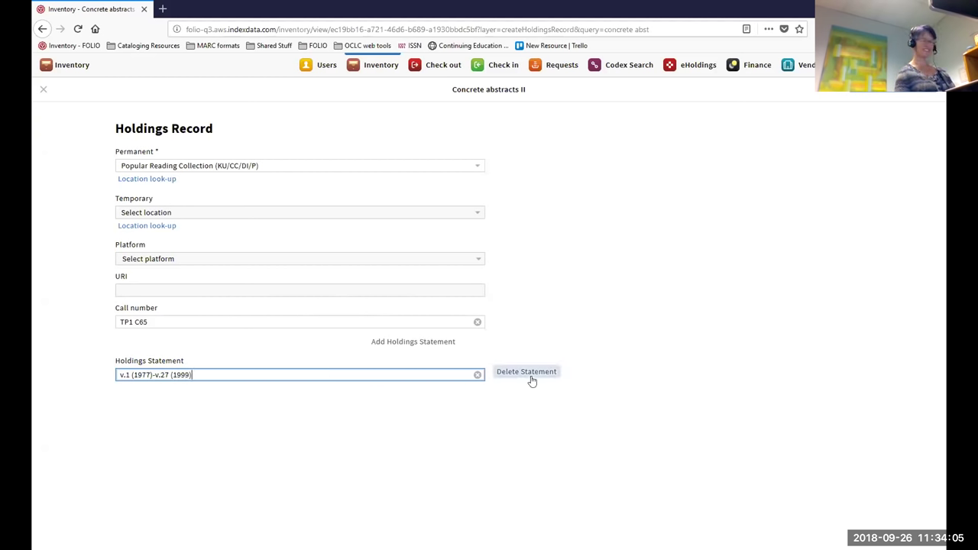
{"action": "key", "text": "Return"}
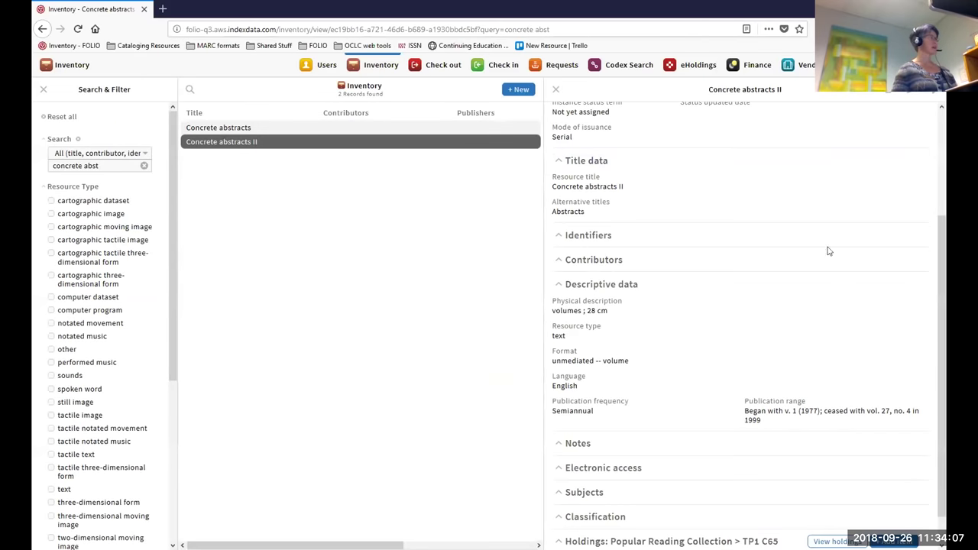
Step: Start a new item under the Popular Reading Collection > TP1 C65 holdings with text as its material type
{"action": "scroll", "coordinate": [909, 301], "scroll_direction": "down", "scroll_amount": 2}
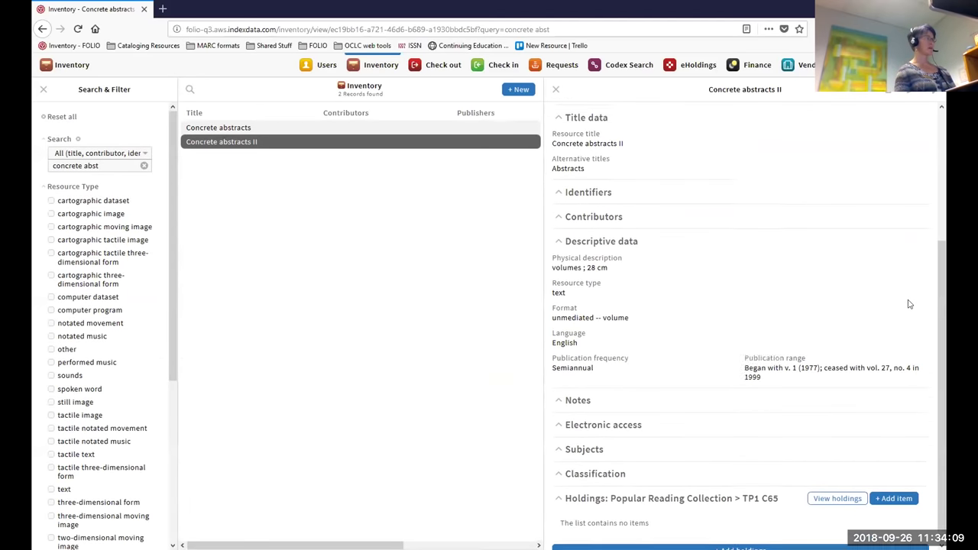
{"action": "scroll", "coordinate": [907, 304], "scroll_direction": "up", "scroll_amount": 6}
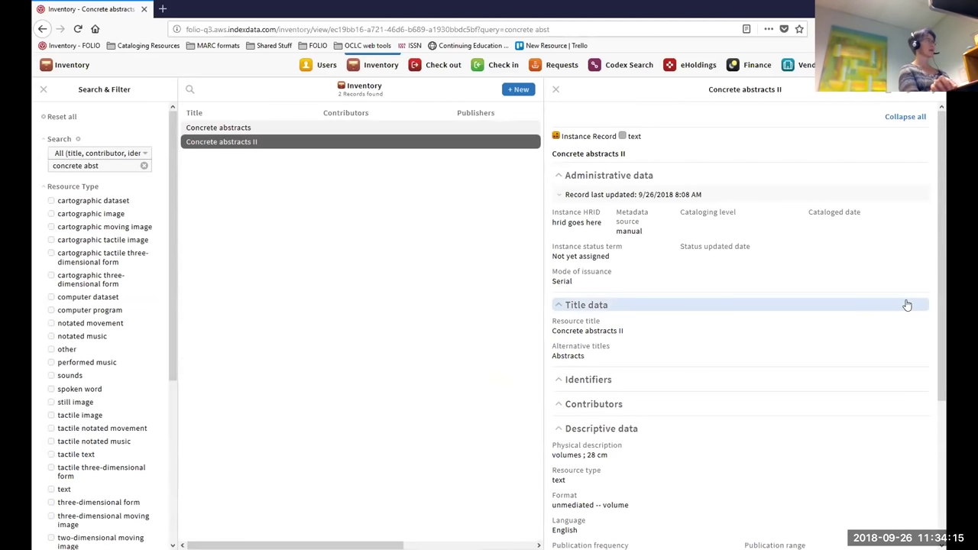
{"action": "scroll", "coordinate": [906, 313], "scroll_direction": "down", "scroll_amount": 6}
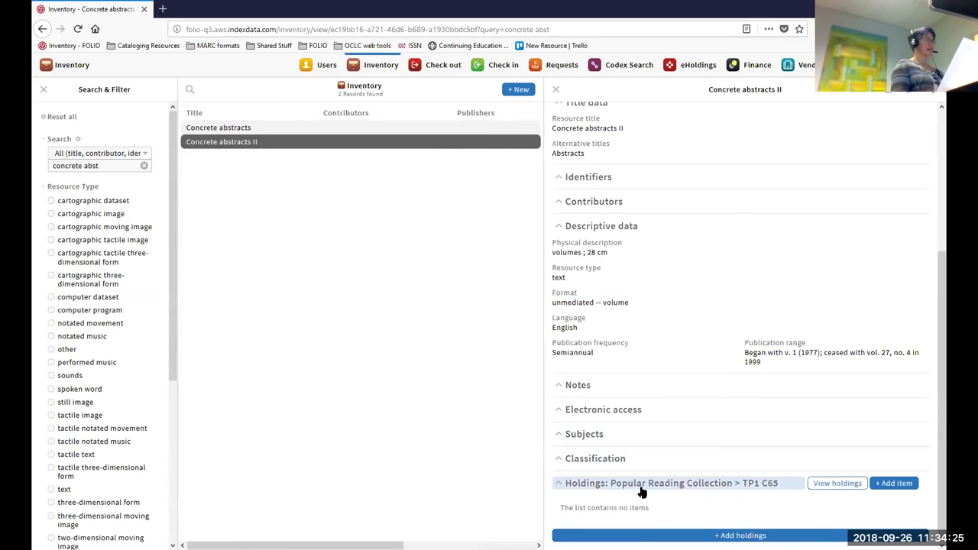
{"action": "left_click", "coordinate": [890, 487]}
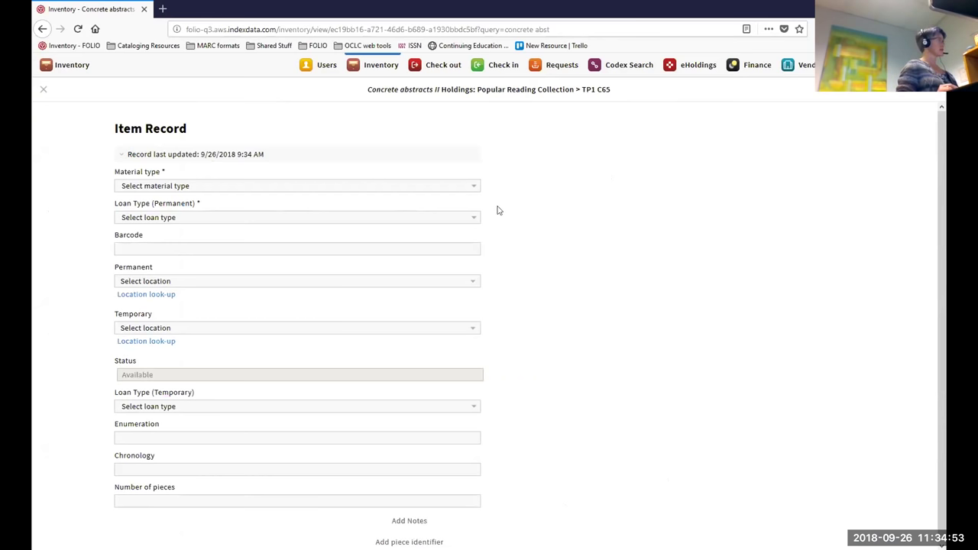
{"action": "left_click", "coordinate": [468, 189]}
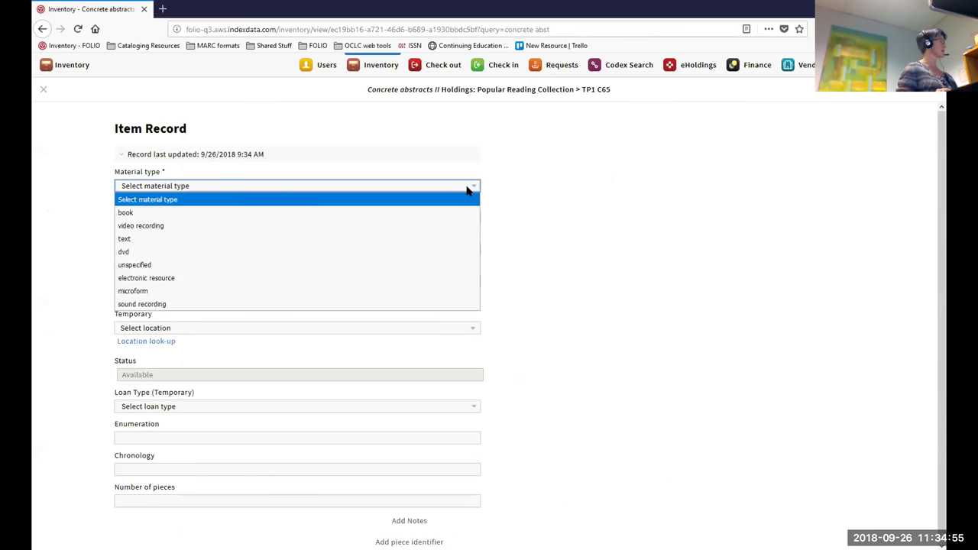
{"action": "left_click", "coordinate": [419, 243]}
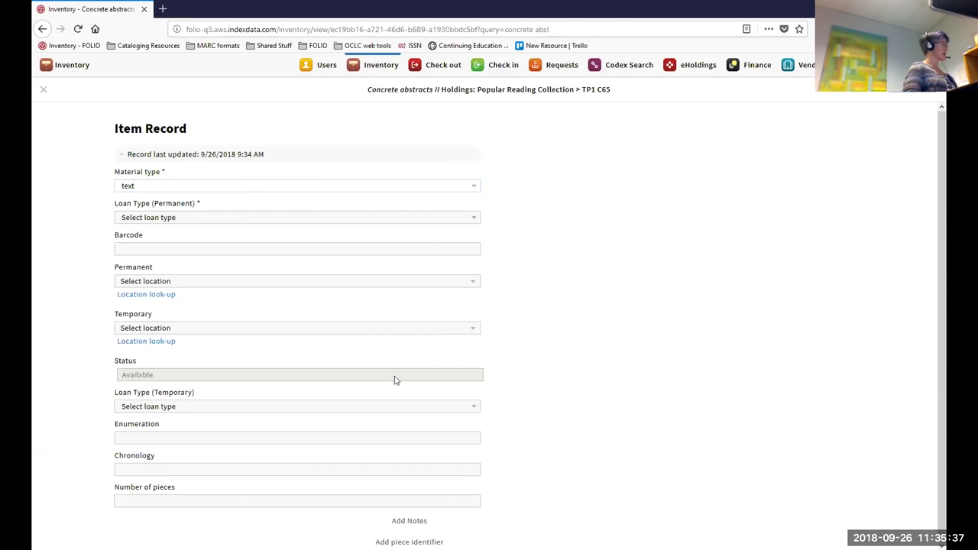
Step: Set the item's enumeration to v.1 and its chronology to 1977
{"action": "left_click", "coordinate": [263, 437]}
{"action": "type", "text": "v.1"}
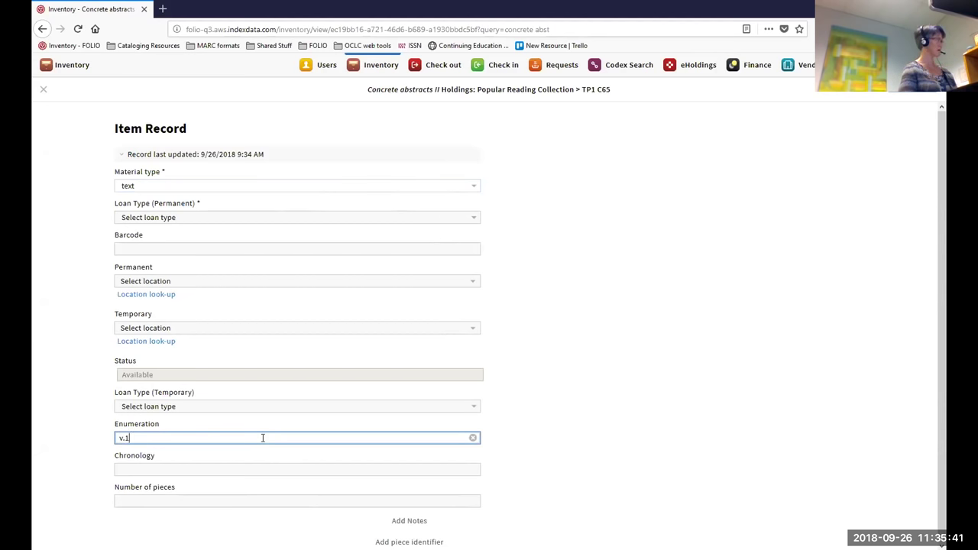
{"action": "left_click", "coordinate": [241, 466]}
{"action": "type", "text": "1977"}
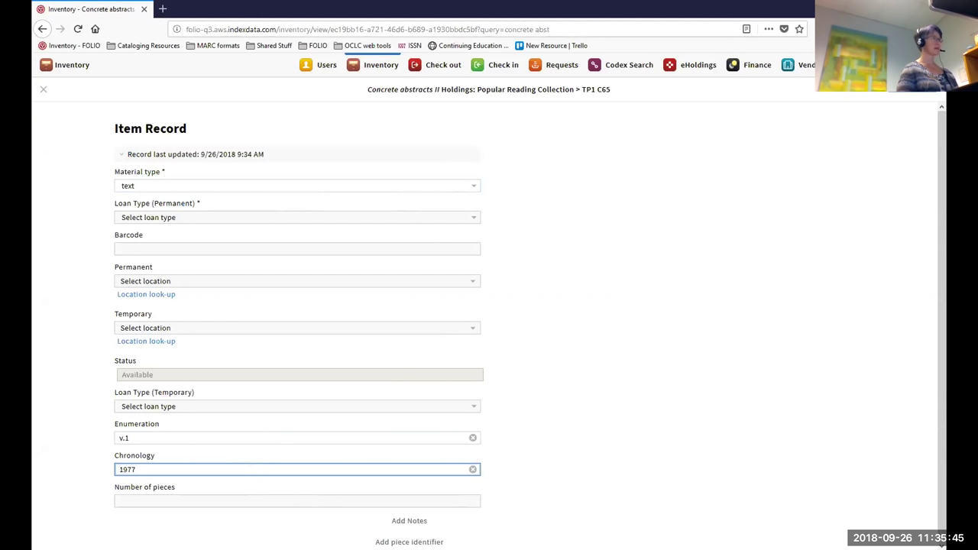
Step: Add a note reading "Test note" to the item record
{"action": "left_click_drag", "start_coordinate": [939, 306], "coordinate": [941, 349]}
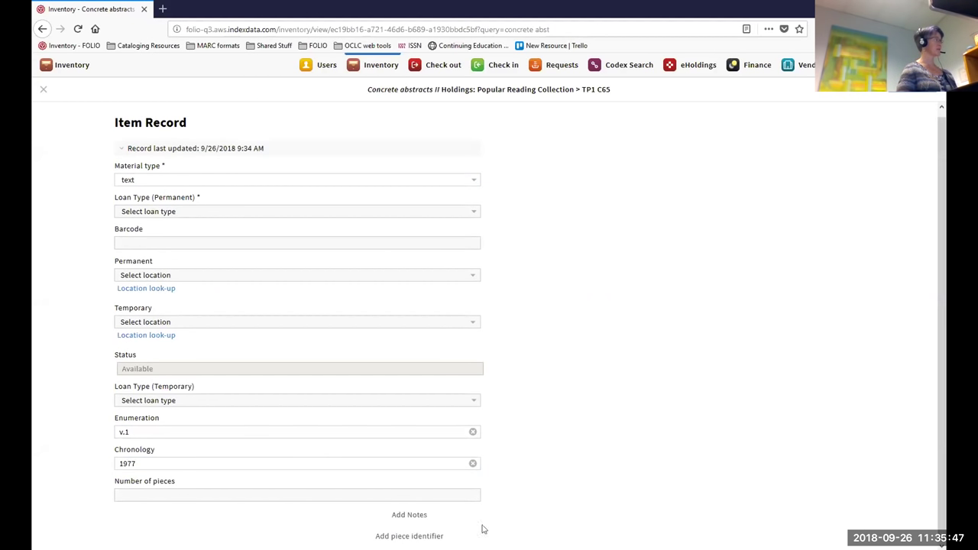
{"action": "left_click", "coordinate": [409, 515]}
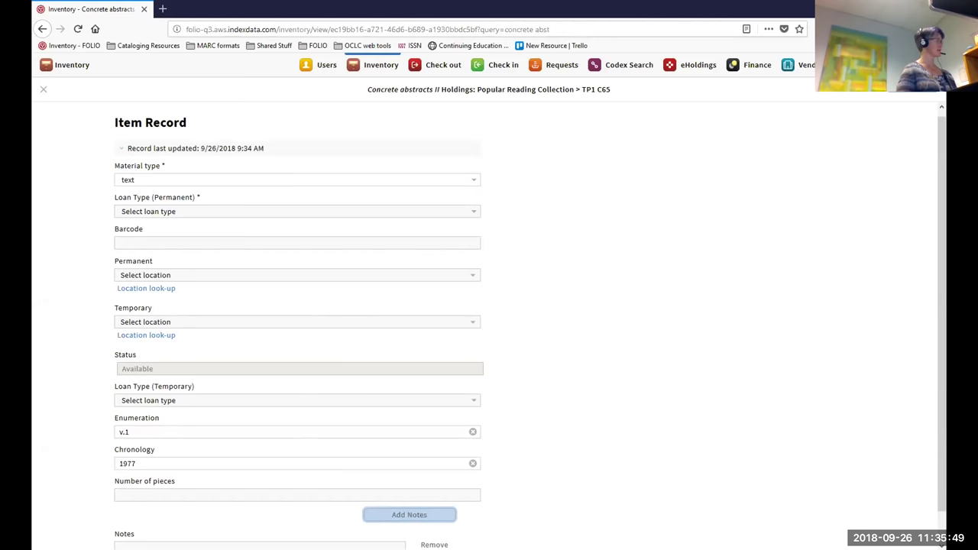
{"action": "key", "text": "Tab"}
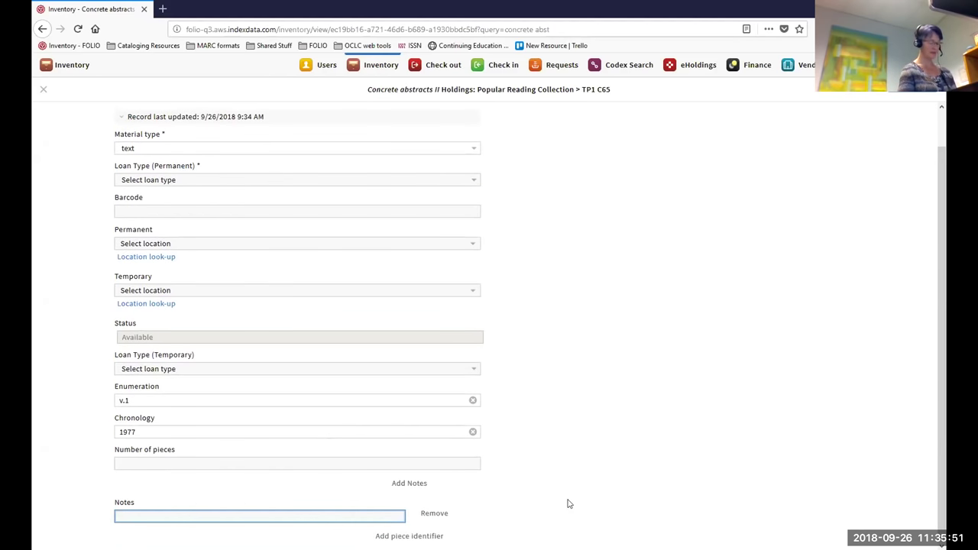
{"action": "type", "text": "Test note"}
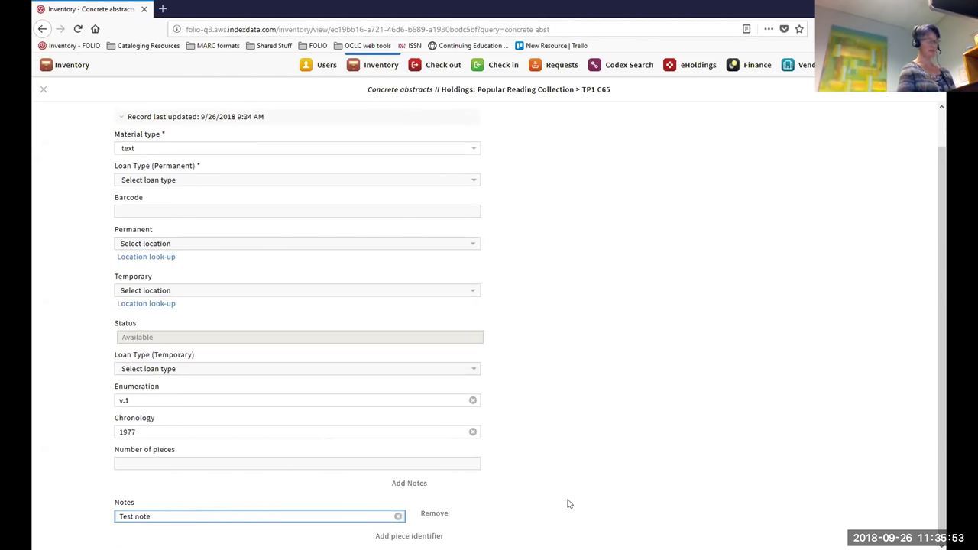
Step: Set the item's permanent loan type to Can circulate and save the item record
{"action": "left_click", "coordinate": [926, 111]}
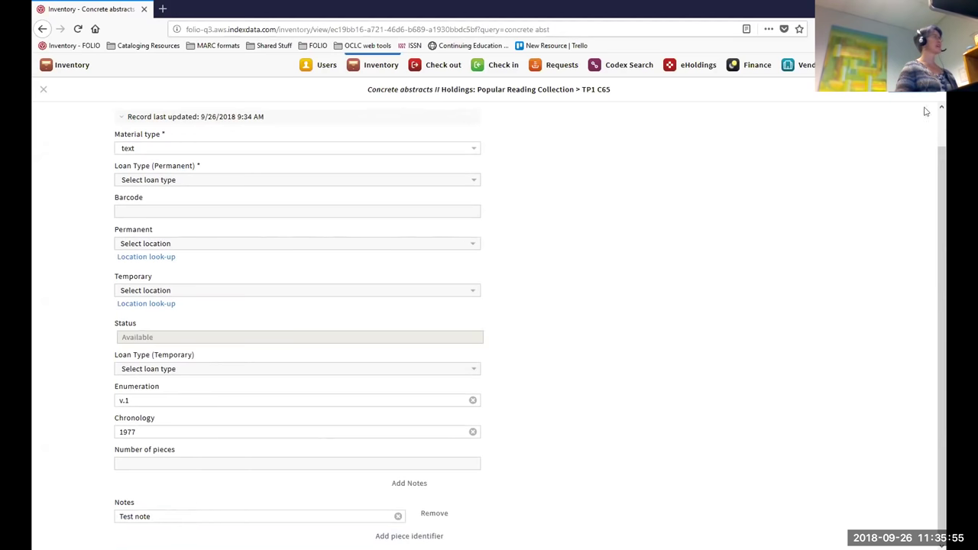
{"action": "left_click", "coordinate": [376, 181]}
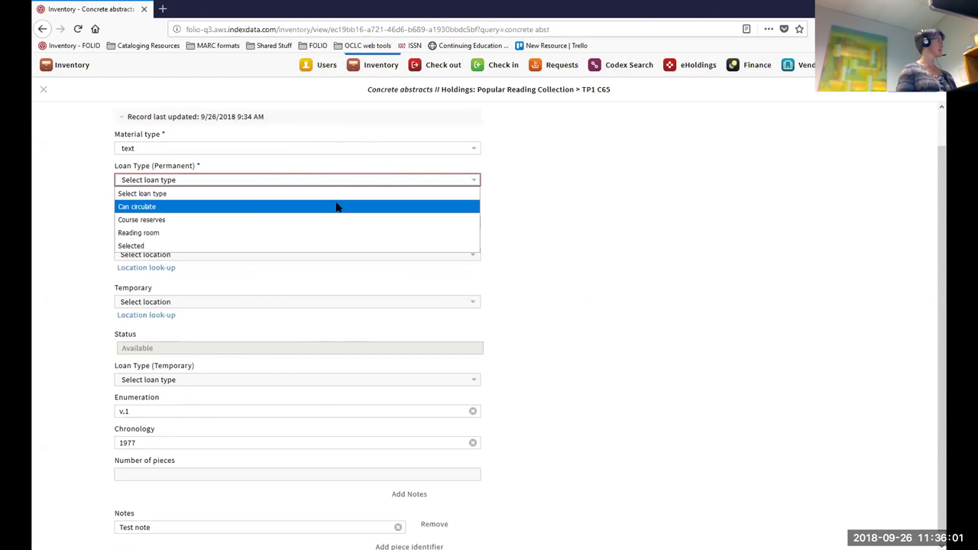
{"action": "left_click", "coordinate": [336, 206]}
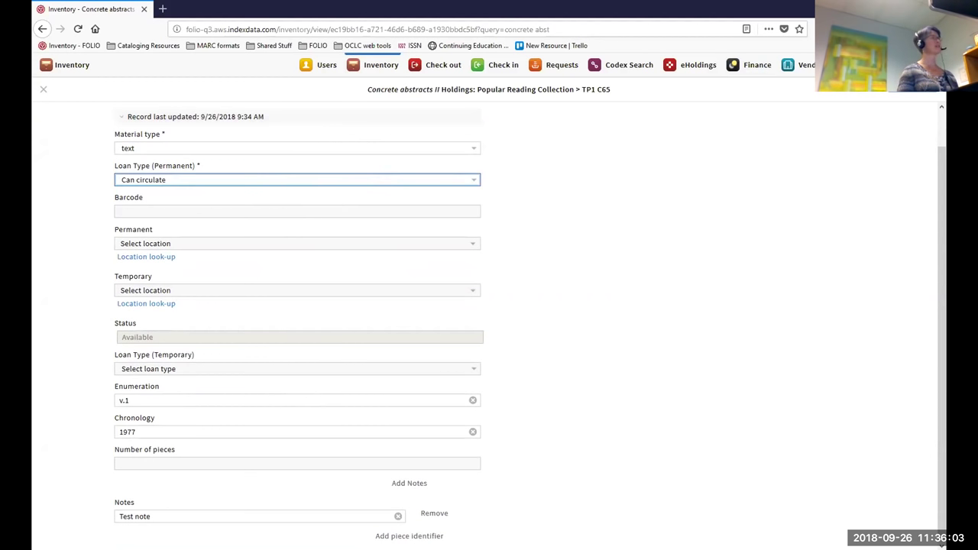
{"action": "left_click", "coordinate": [913, 90]}
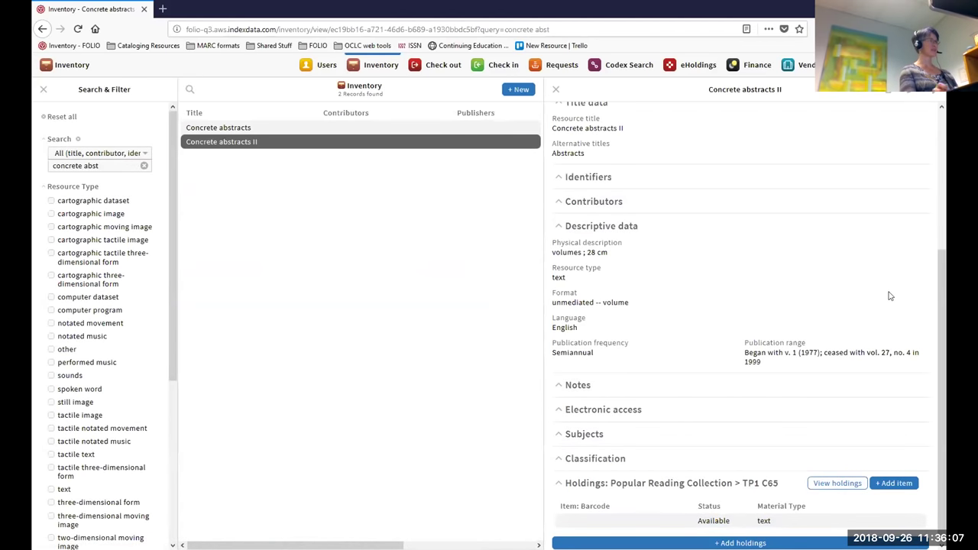
{"action": "scroll", "coordinate": [889, 294], "scroll_direction": "down", "scroll_amount": 1}
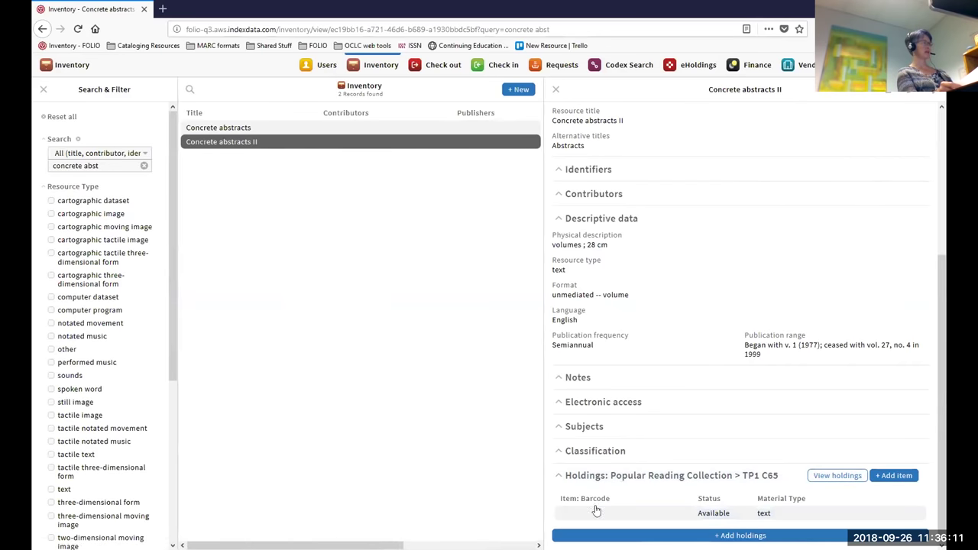
{"action": "left_click", "coordinate": [898, 476]}
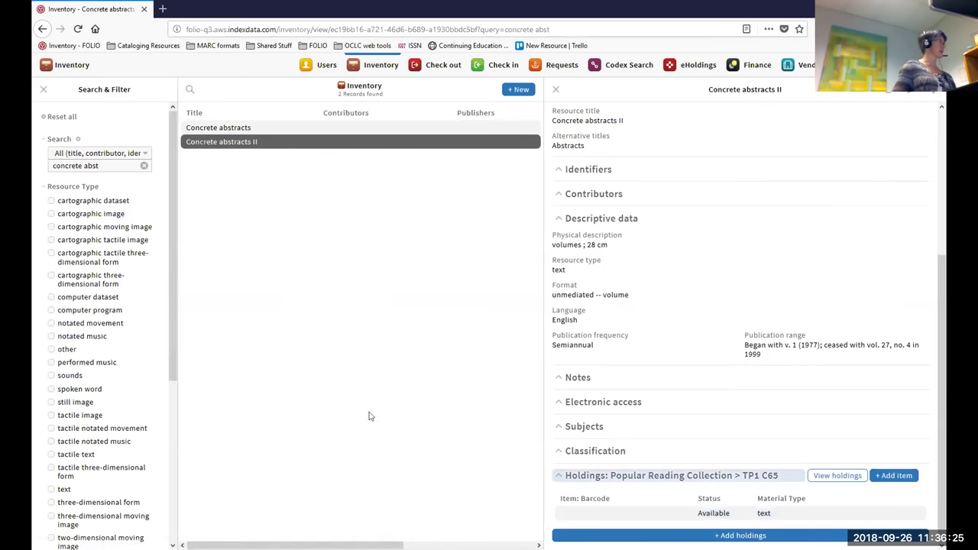
Step: Search the inventory for "dissent pro" and open the Dissent, protest and dispute in Africa instance for editing
{"action": "left_click_drag", "start_coordinate": [100, 166], "coordinate": [40, 165]}
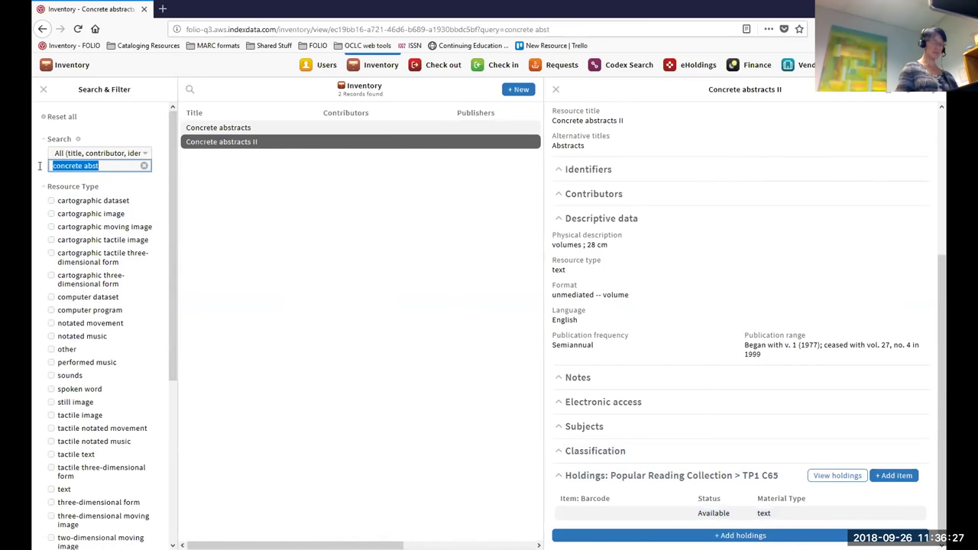
{"action": "key", "text": "BackSpace"}
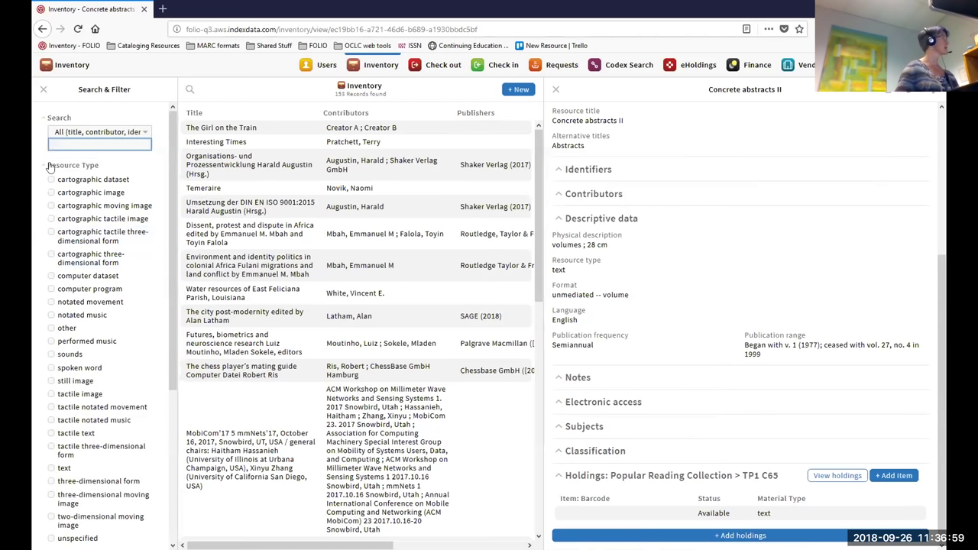
{"action": "type", "text": "dissetn pr"}
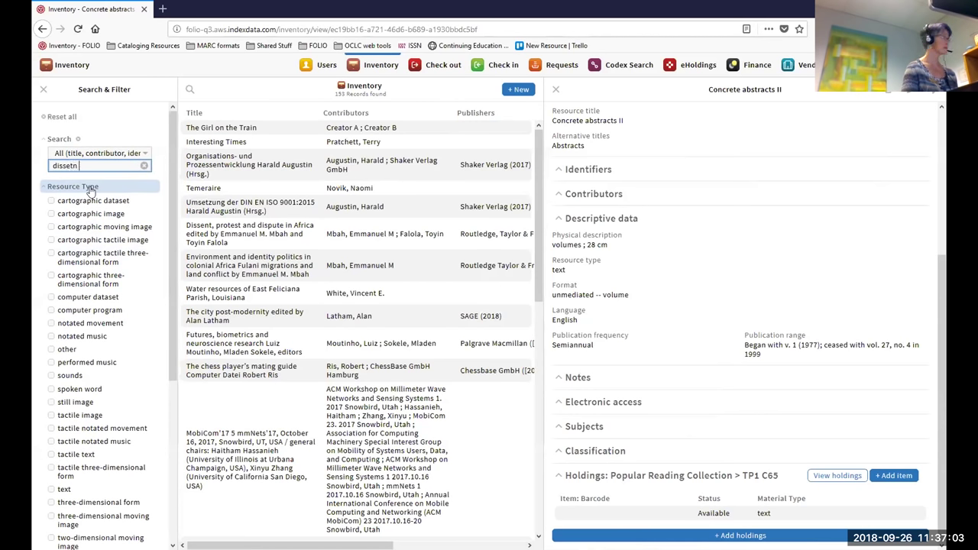
{"action": "key", "text": "BackSpace"}
{"action": "key", "text": "BackSpace"}
{"action": "key", "text": "BackSpace"}
{"action": "key", "text": "BackSpace"}
{"action": "key", "text": "BackSpace"}
{"action": "type", "text": "nt pro"}
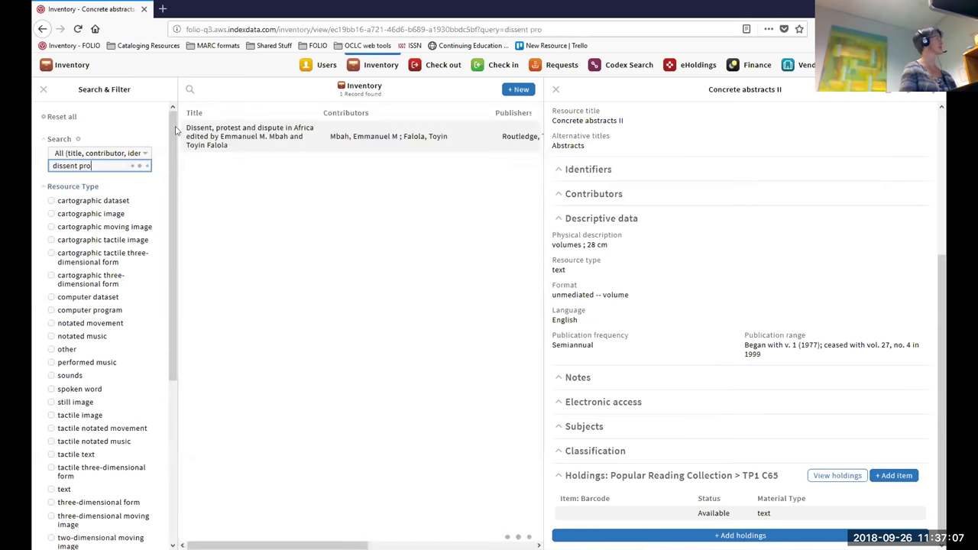
{"action": "left_click", "coordinate": [220, 136]}
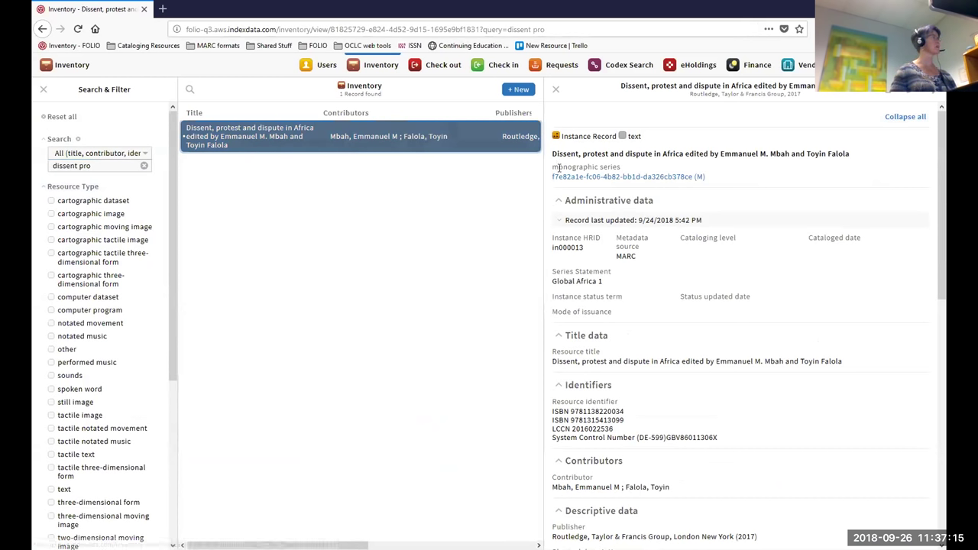
{"action": "left_click", "coordinate": [910, 92]}
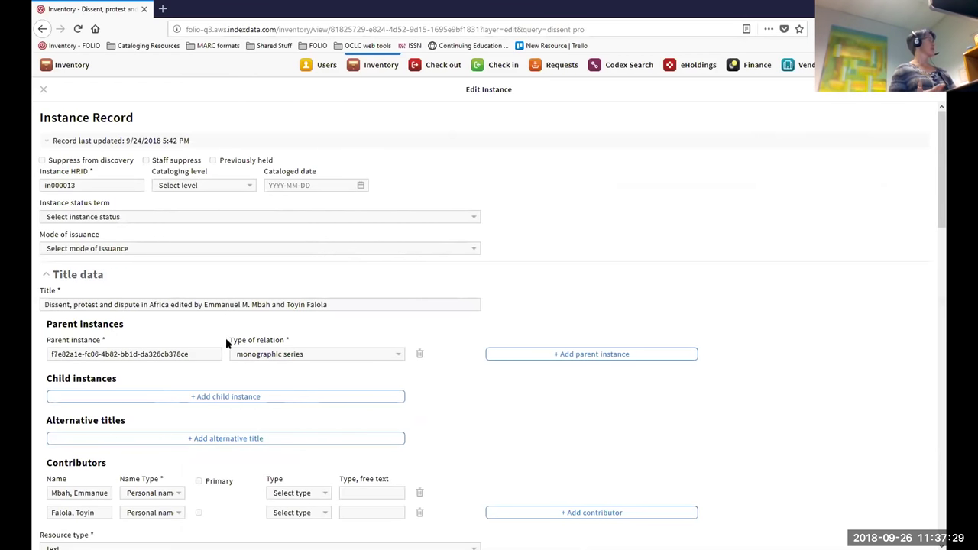
Step: Examine the relation types available for the parent instance, keep monographic series, and close the edit form without saving
{"action": "left_click", "coordinate": [398, 357]}
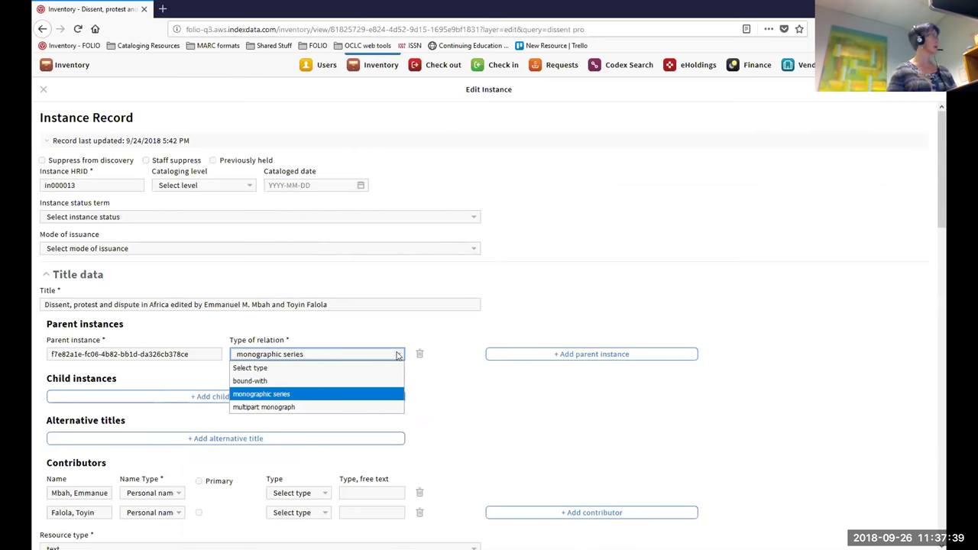
{"action": "left_click", "coordinate": [396, 357]}
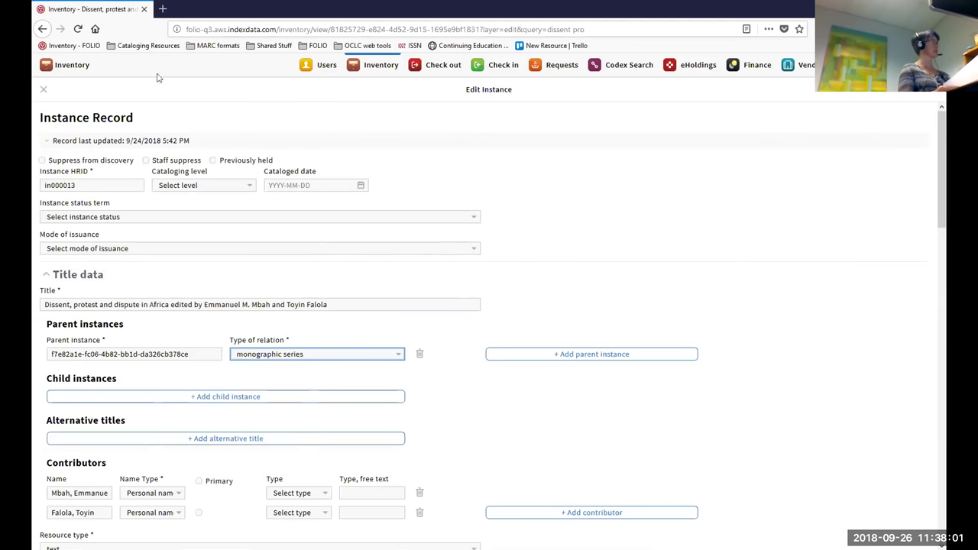
{"action": "left_click", "coordinate": [43, 89]}
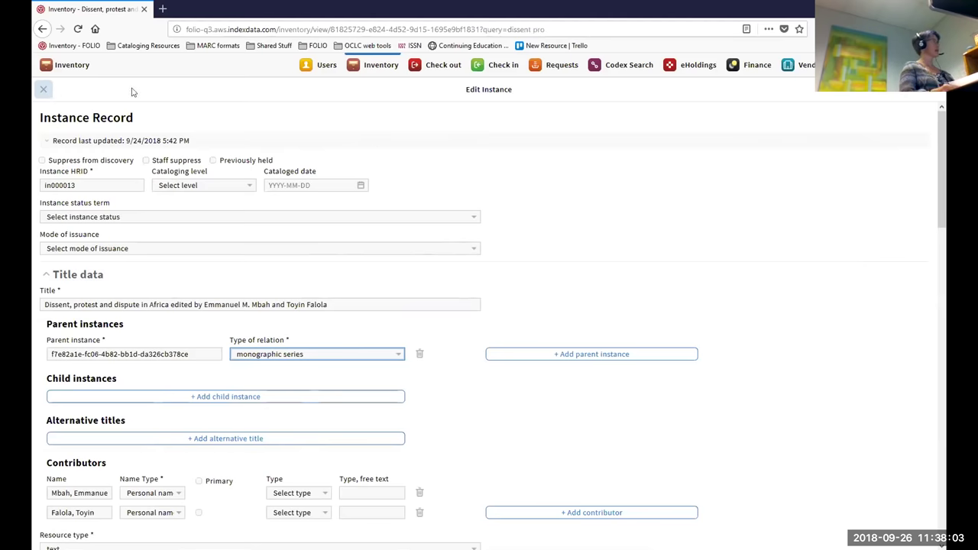
Step: Search the inventory for "global afri" and open the Global Africa instance for editing
{"action": "triple_click", "coordinate": [79, 166]}
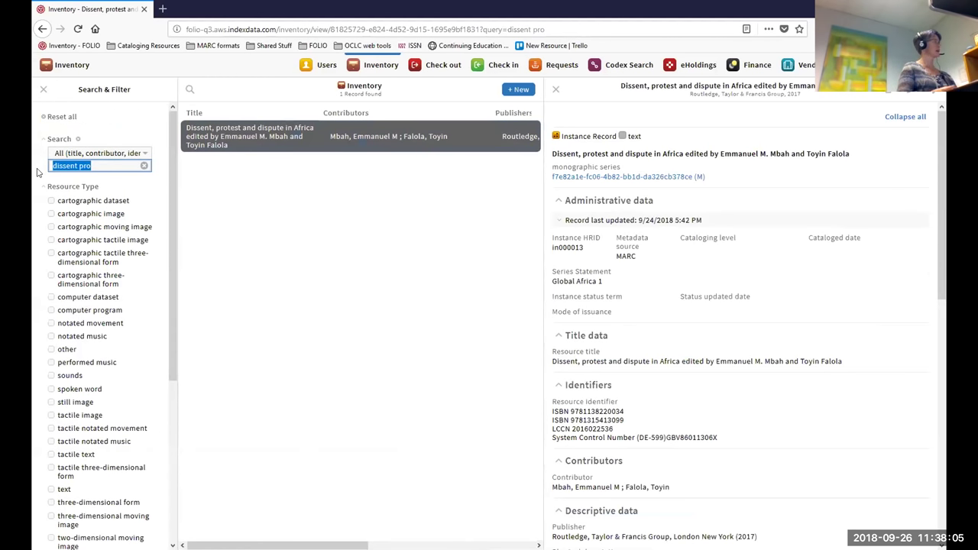
{"action": "type", "text": "global afri"}
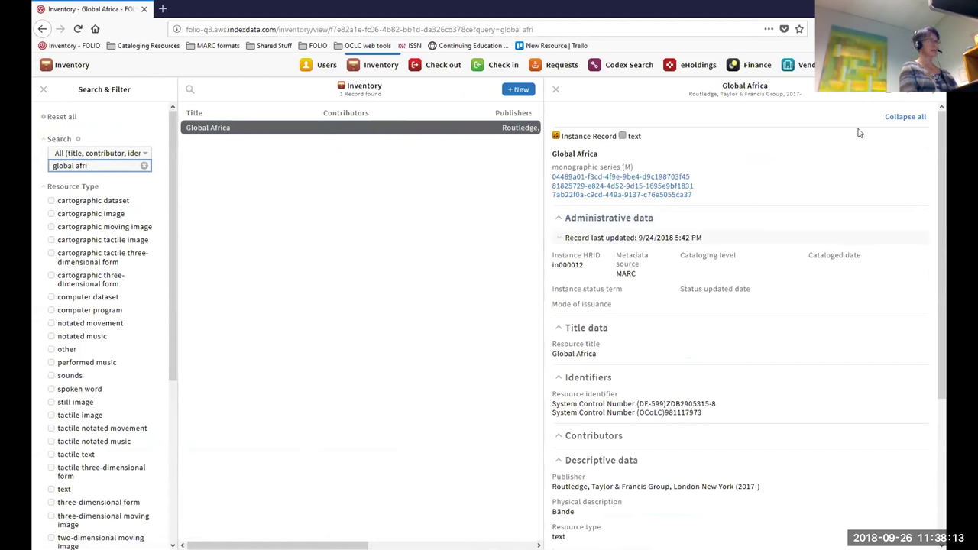
{"action": "left_click", "coordinate": [911, 95]}
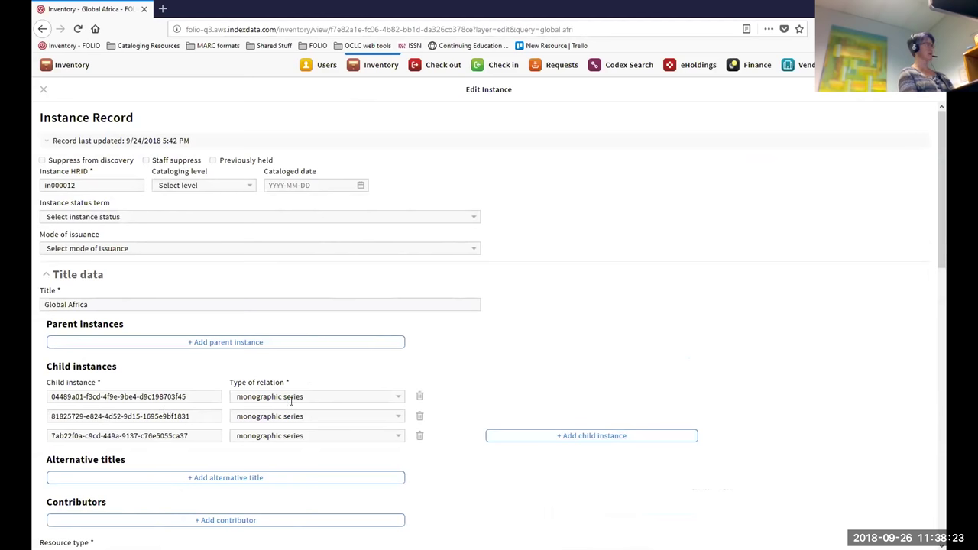
Step: Examine the relation types available for Global Africa's first child instance, keep monographic series, and close the edit form without saving
{"action": "left_click", "coordinate": [342, 397]}
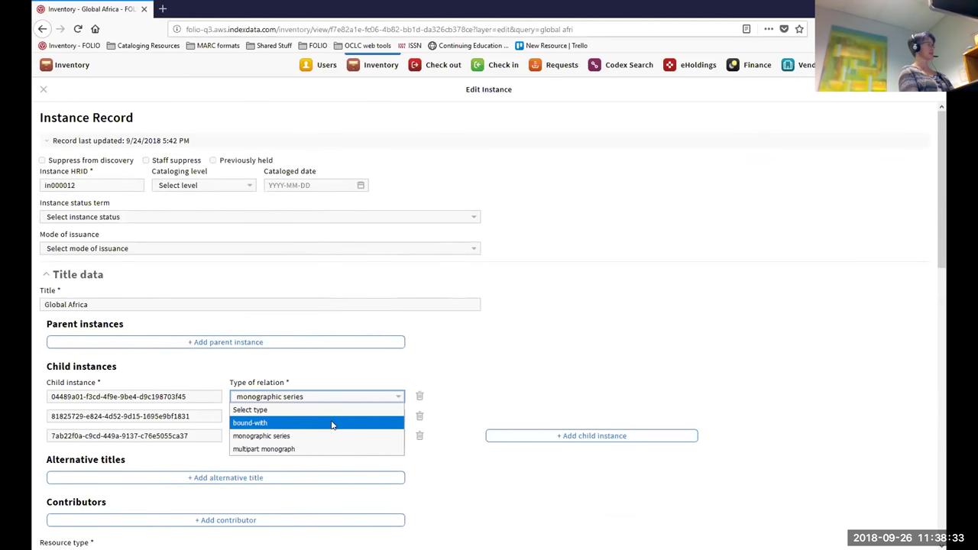
{"action": "left_click", "coordinate": [471, 367]}
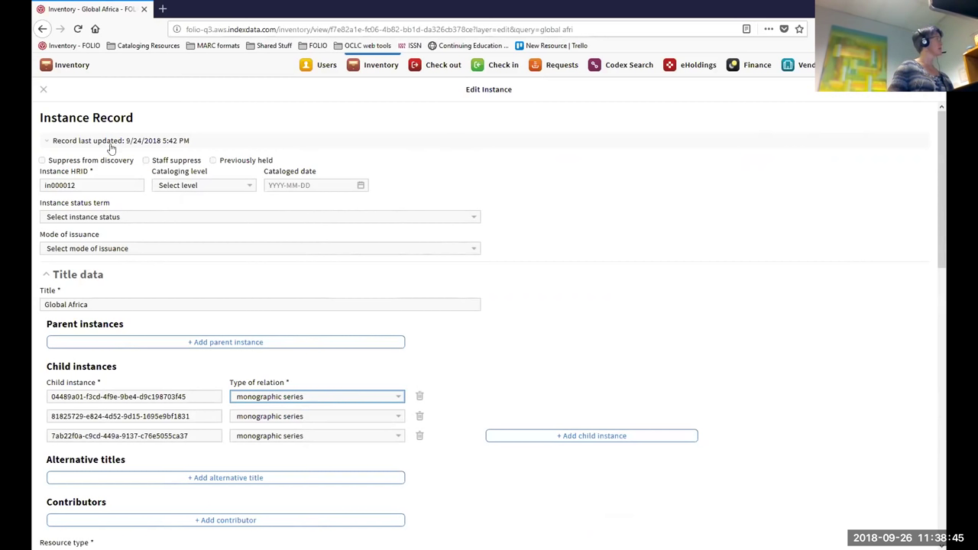
{"action": "left_click", "coordinate": [46, 92]}
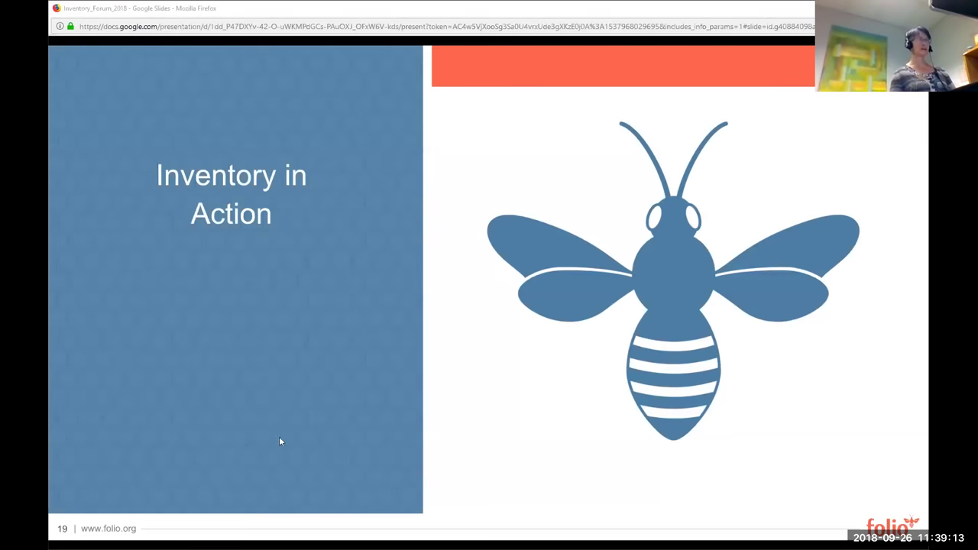
{"action": "mouse_move", "coordinate": [196, 492]}
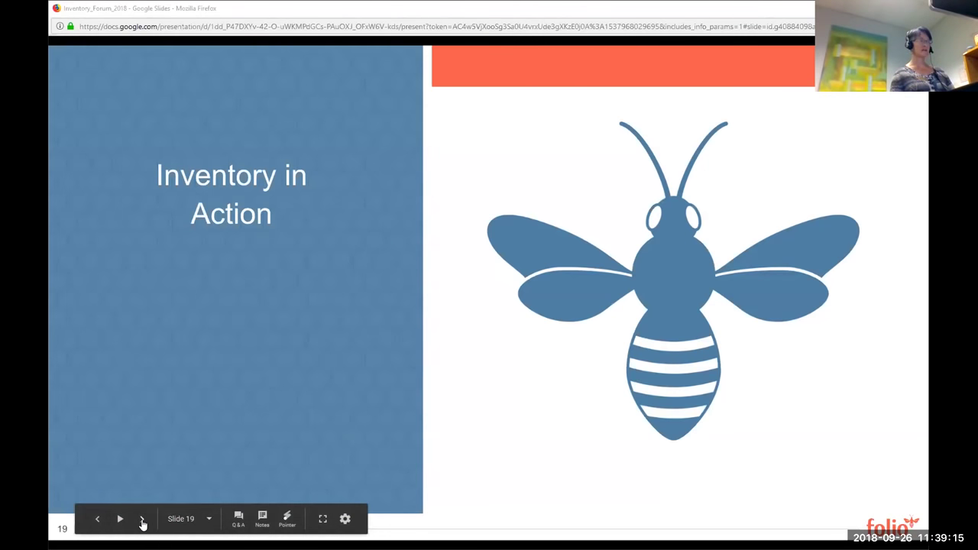
{"action": "left_click", "coordinate": [142, 519]}
{"action": "left_click", "coordinate": [142, 520]}
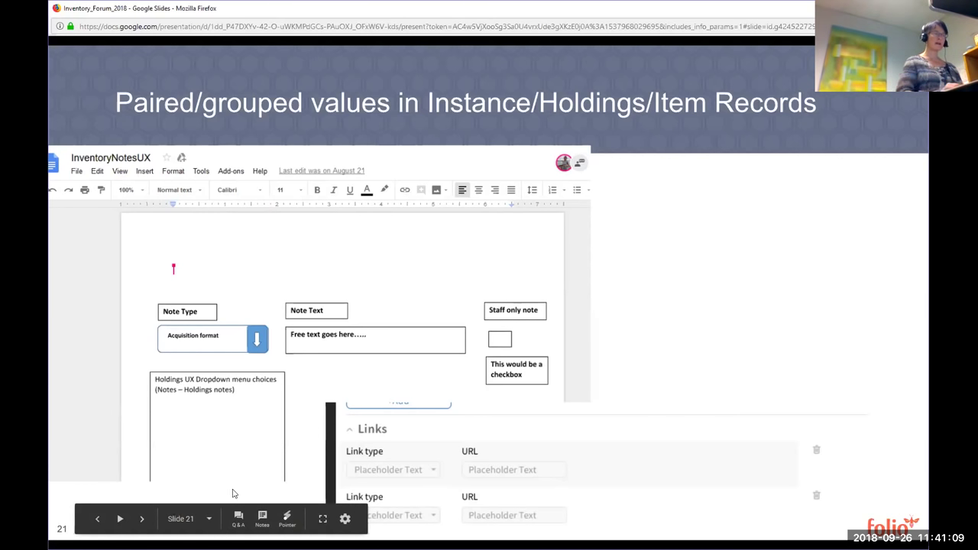
{"action": "left_click", "coordinate": [141, 519]}
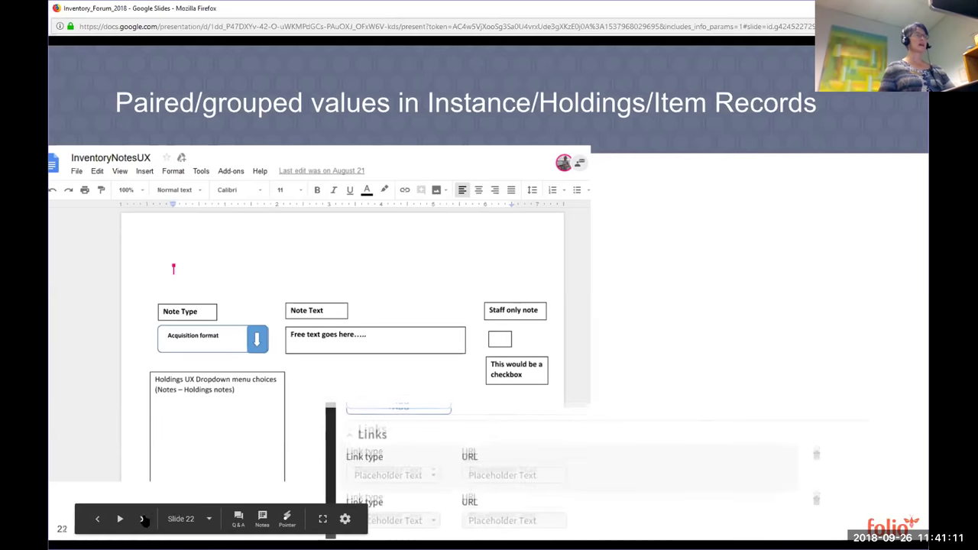
{"action": "left_click", "coordinate": [141, 519]}
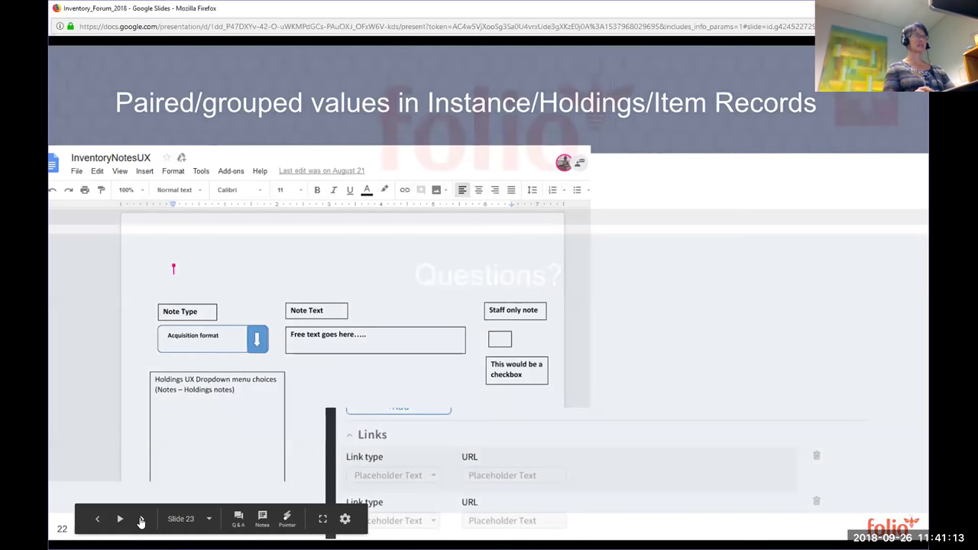